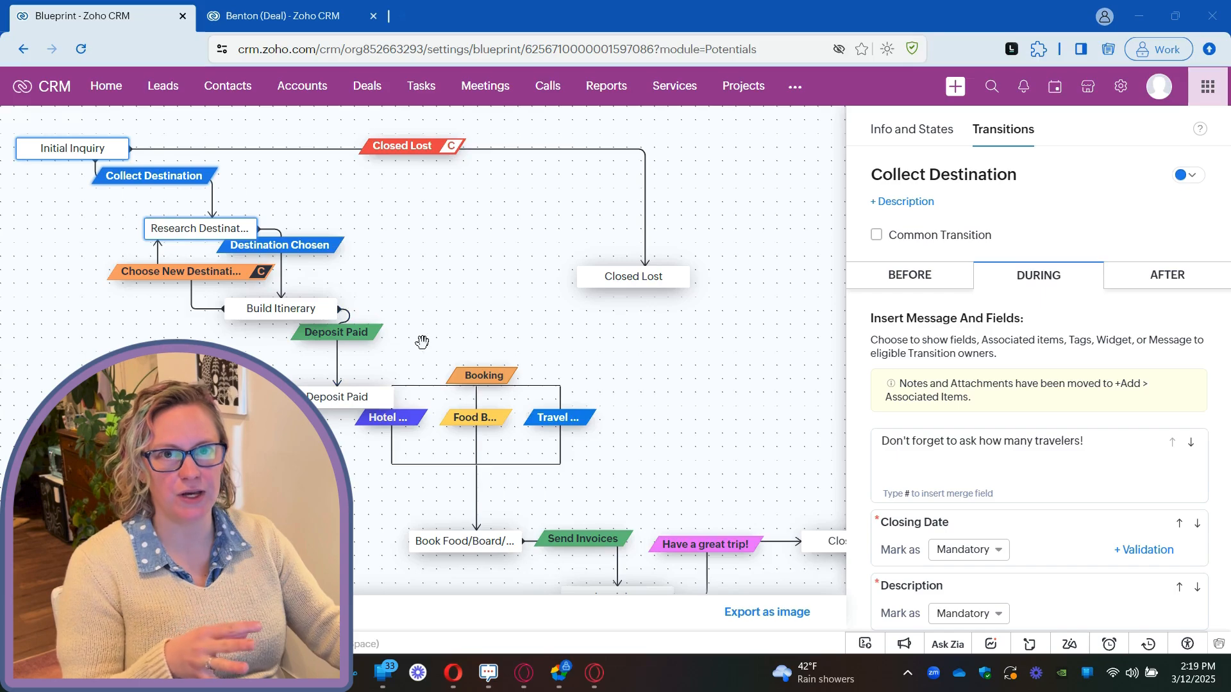
Open the Collect Destination transition and review its Before settings and its During message and fields.
click(454, 298)
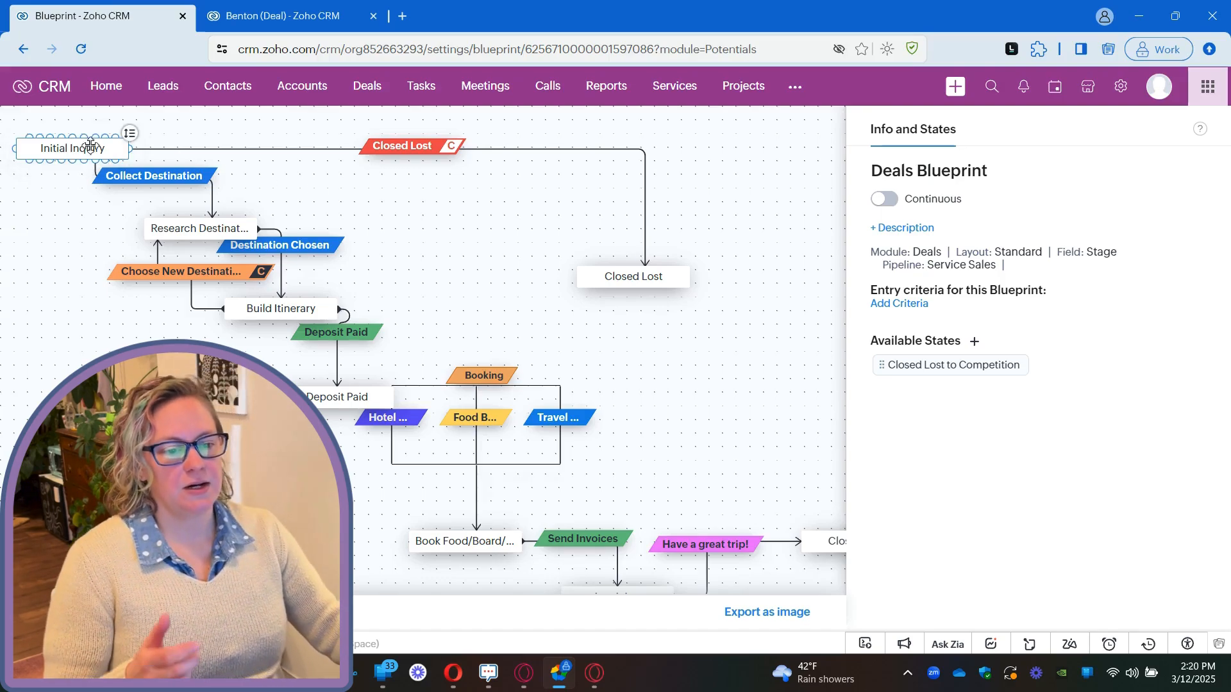
click(192, 178)
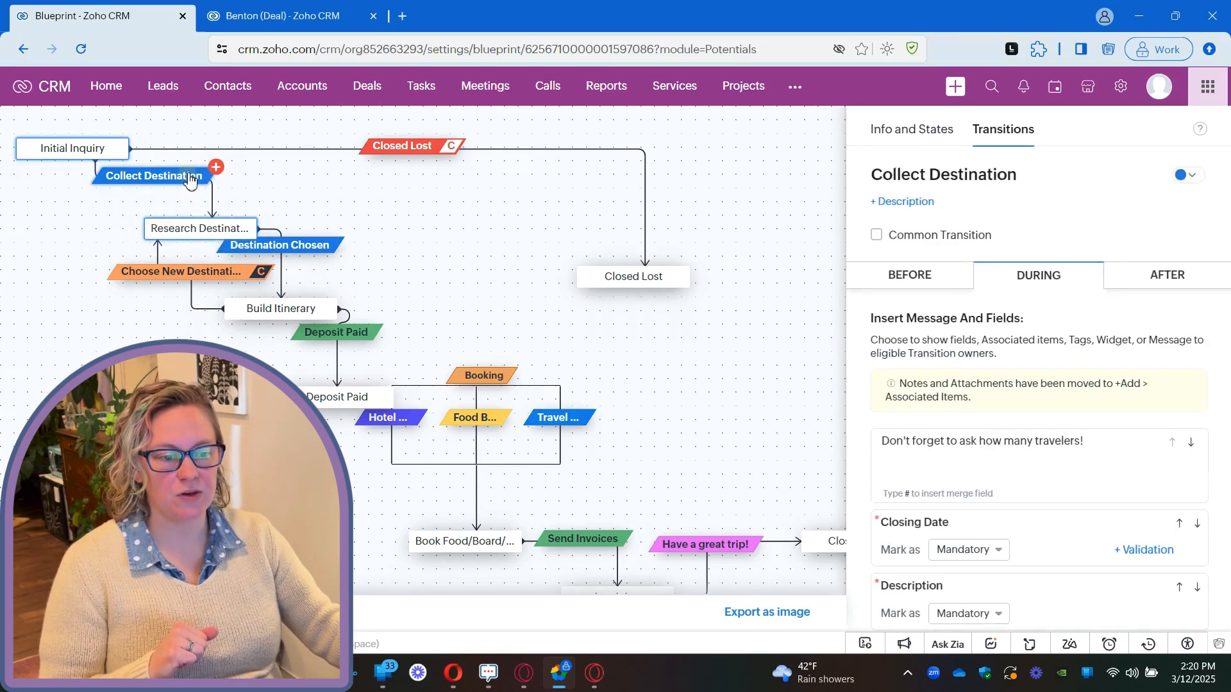
click(918, 280)
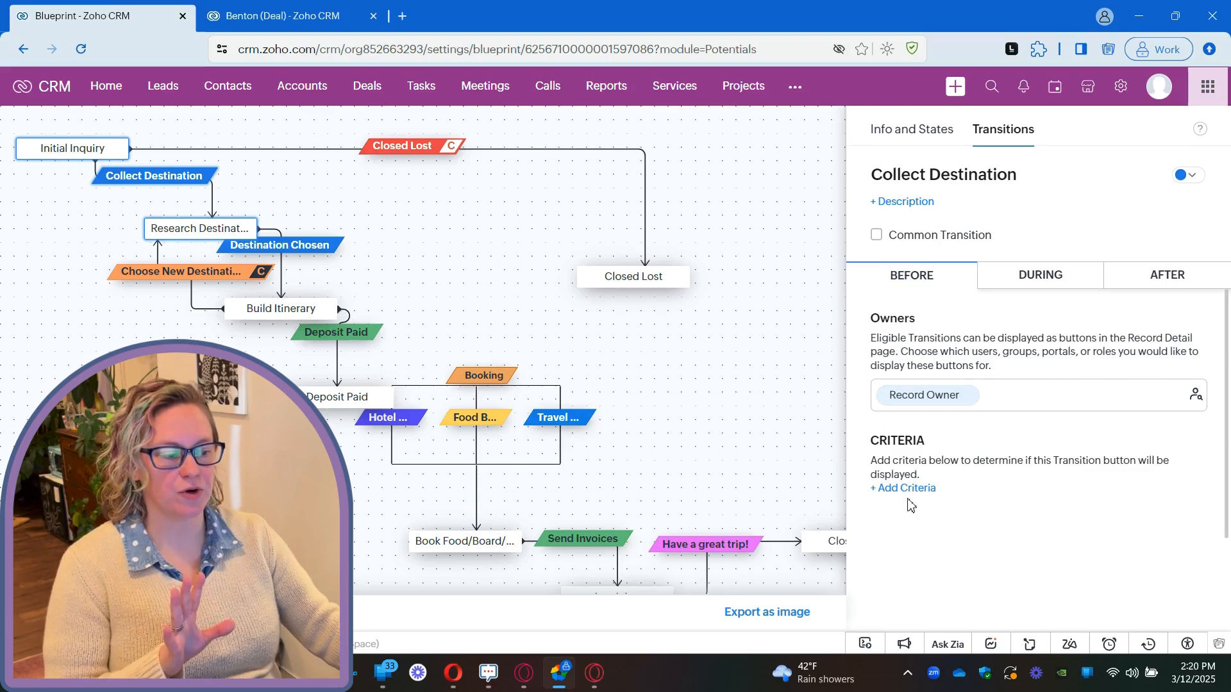
click(1039, 286)
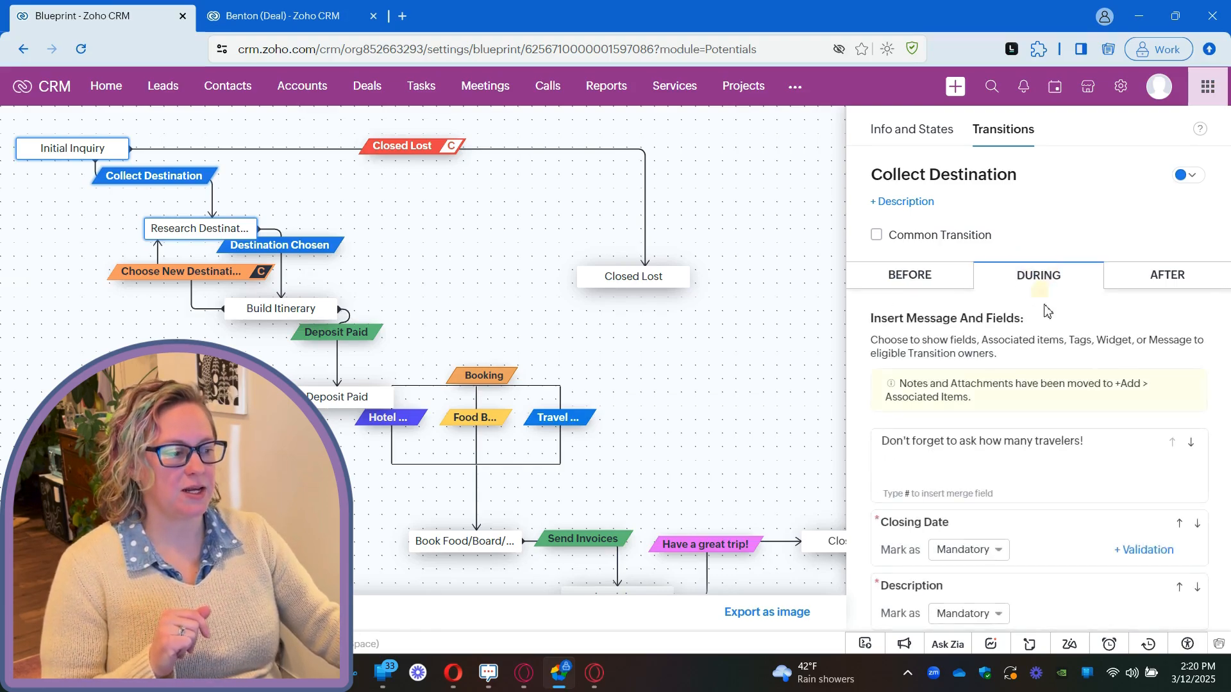
scroll(1057, 350, down, 2)
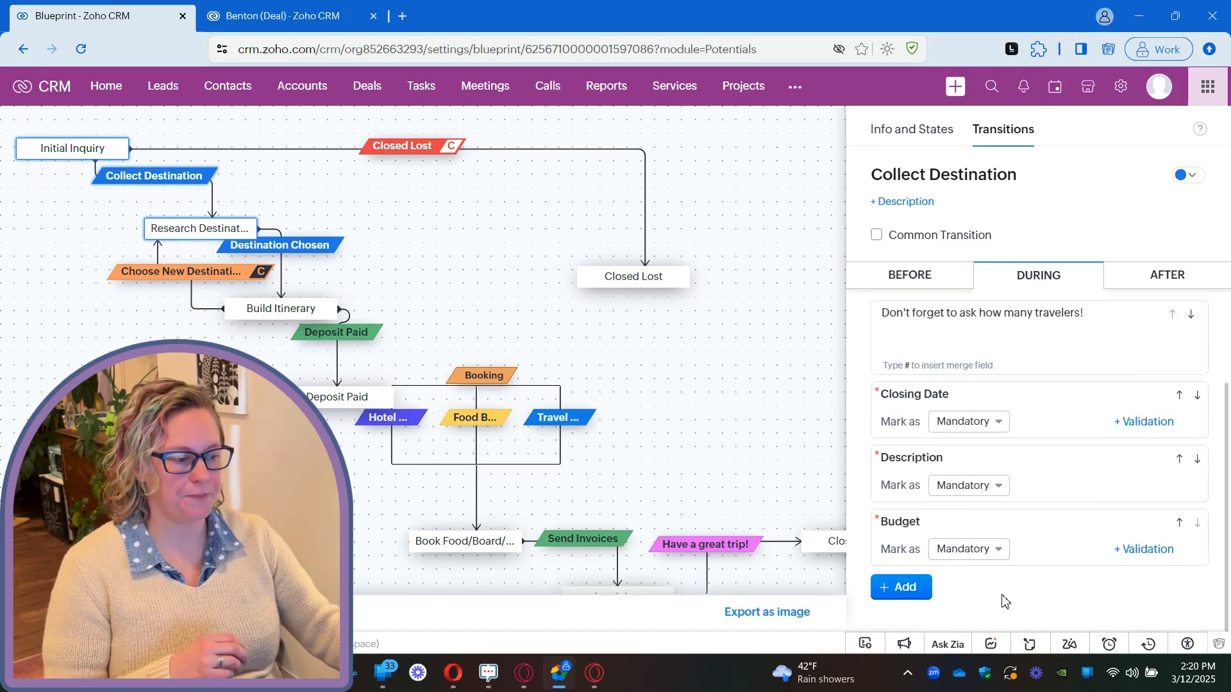
Check which item types can be added during the transition and how the Budget field can be marked, keeping it Mandatory.
click(905, 589)
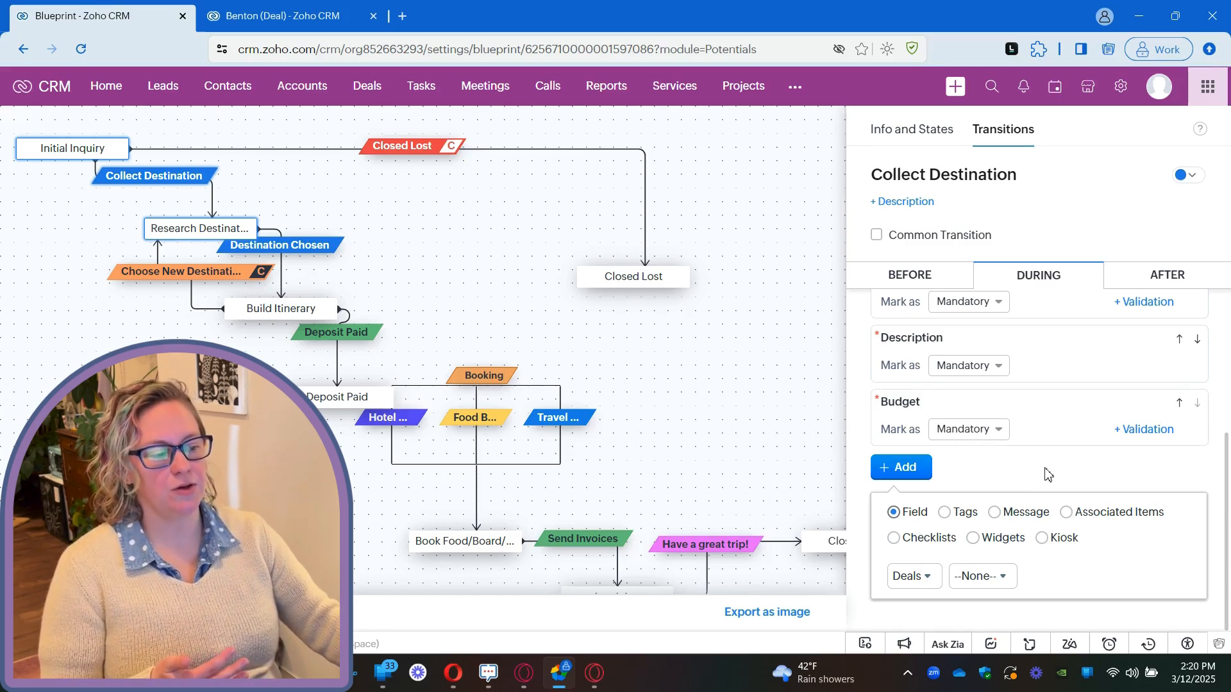
click(997, 429)
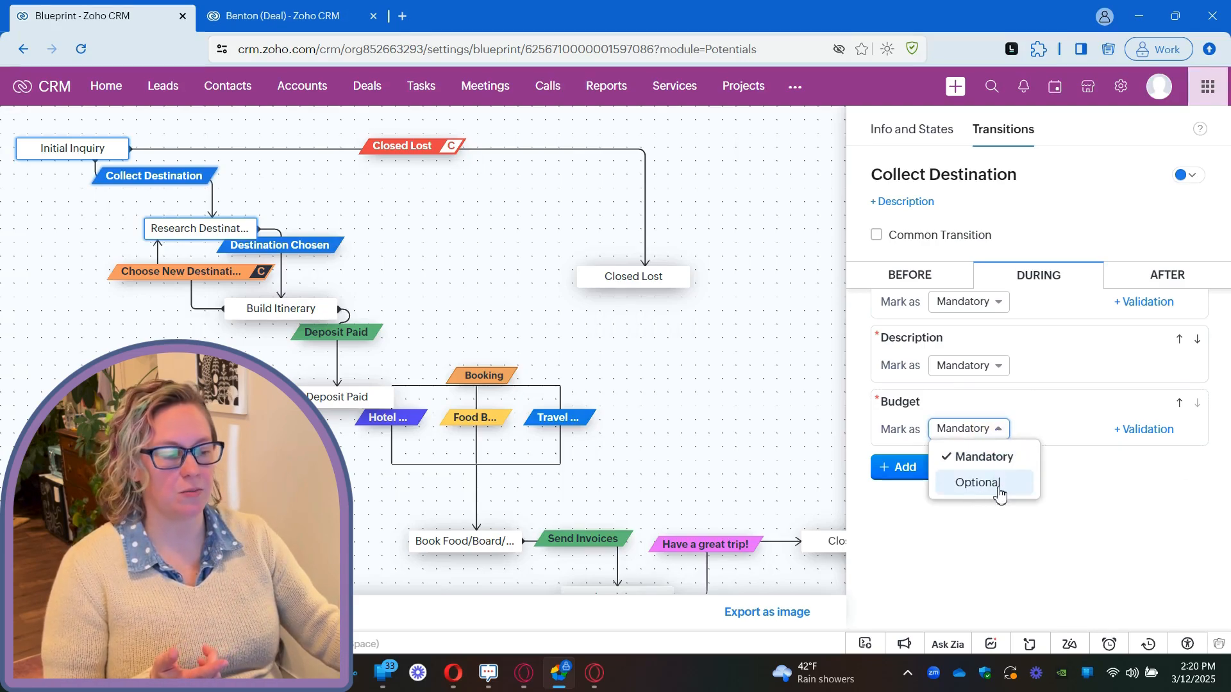
click(994, 455)
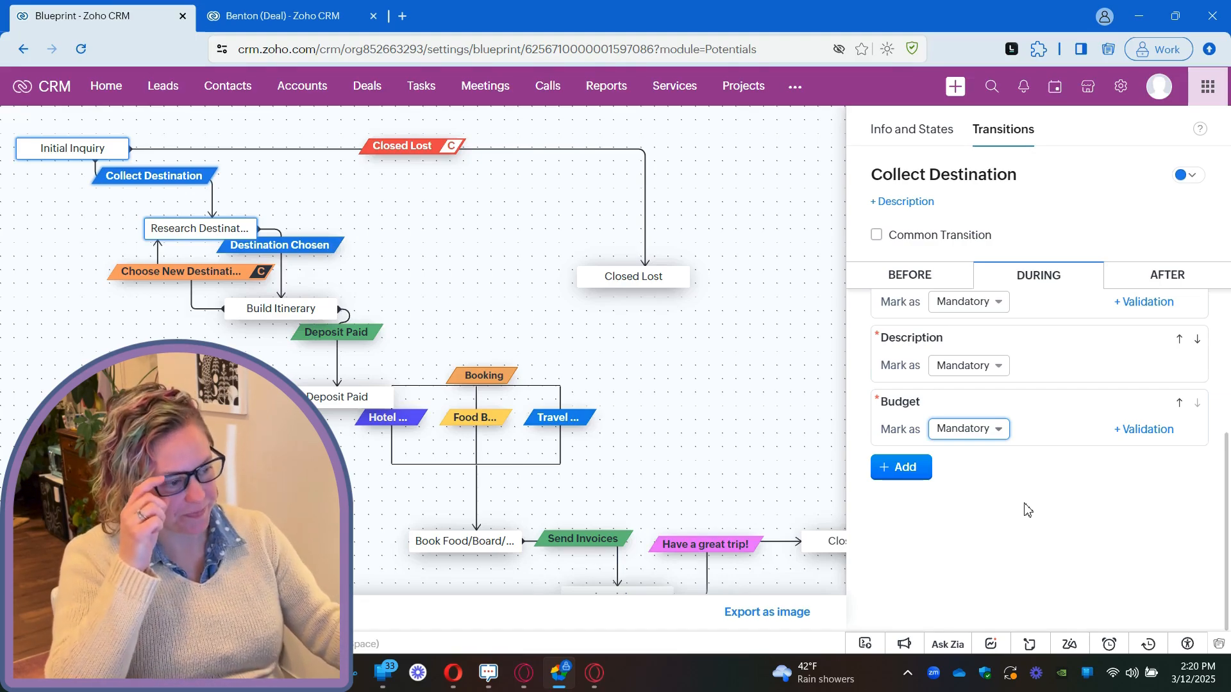
Add the Phone field from the Accounts module to the During section of the Collect Destination transition.
click(908, 477)
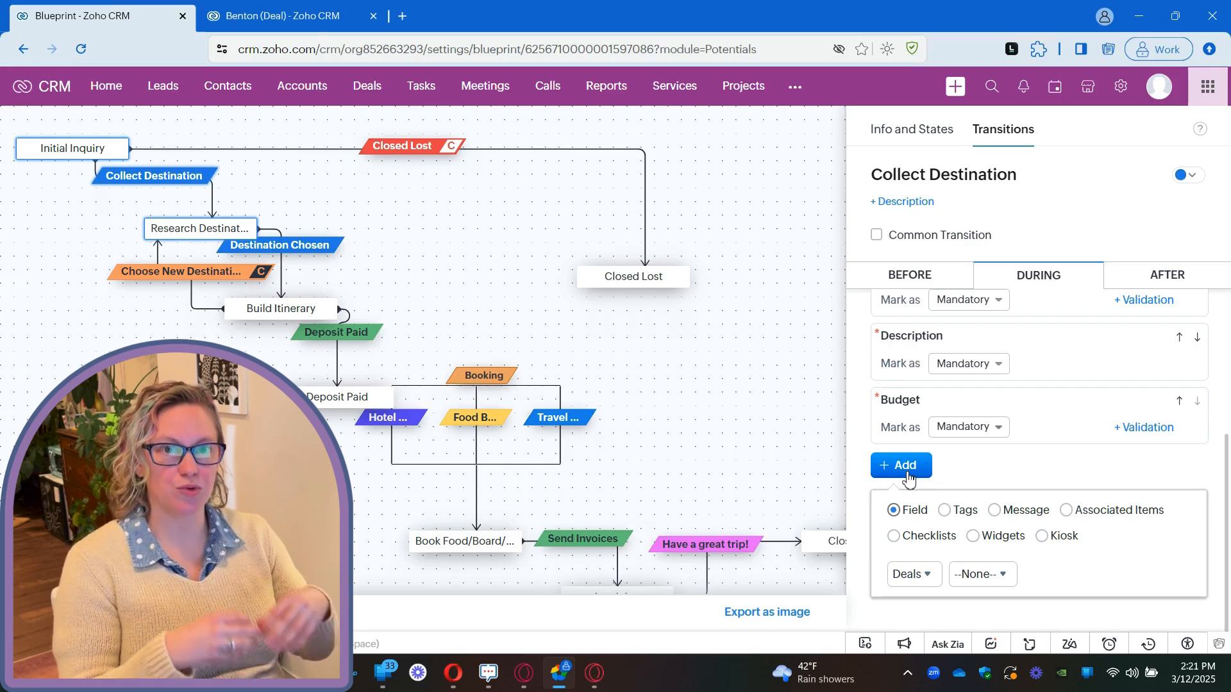
click(922, 577)
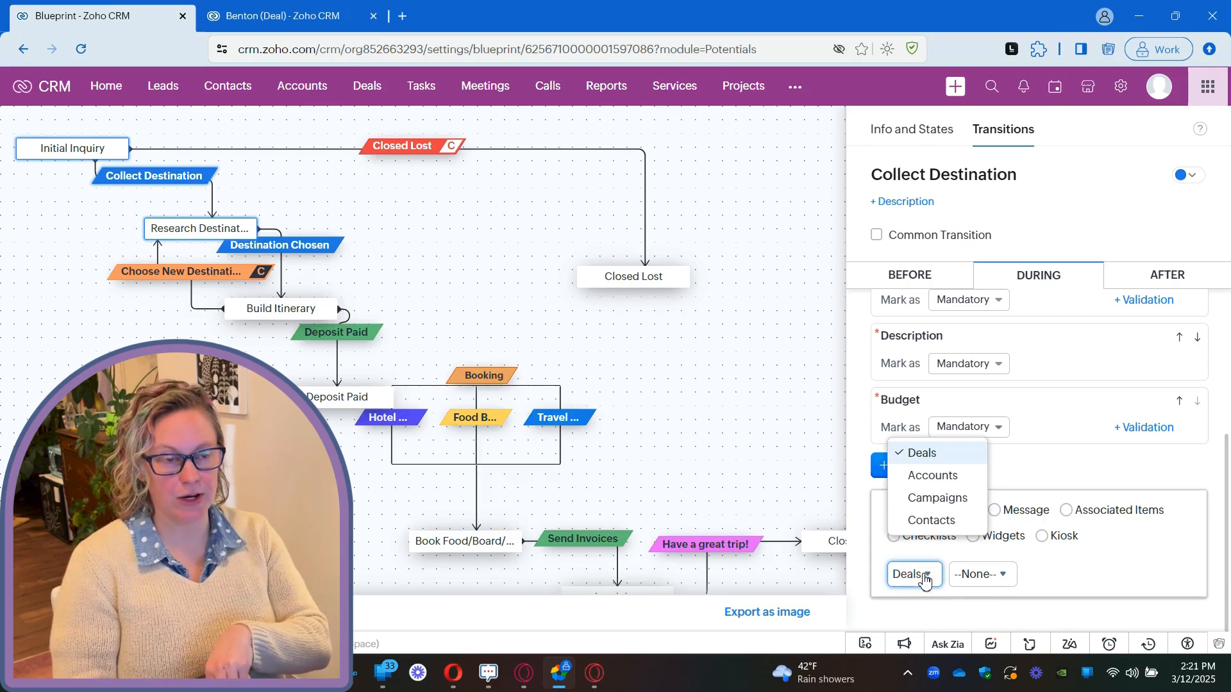
click(934, 474)
click(1003, 575)
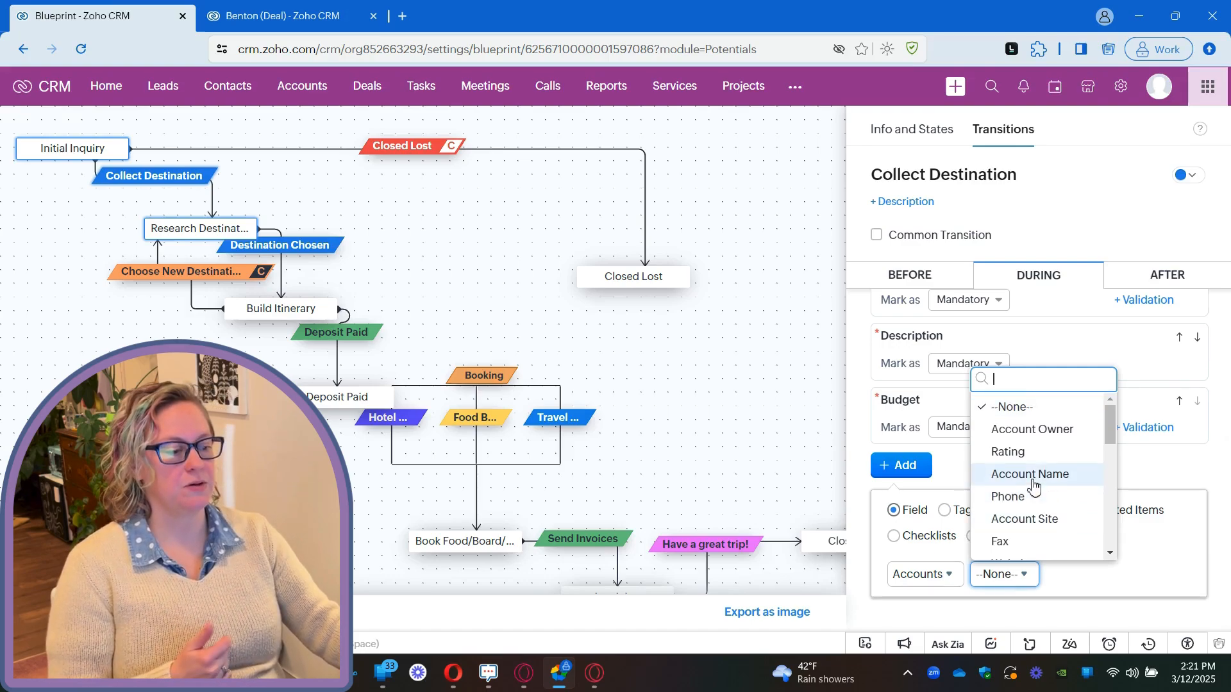
click(1034, 504)
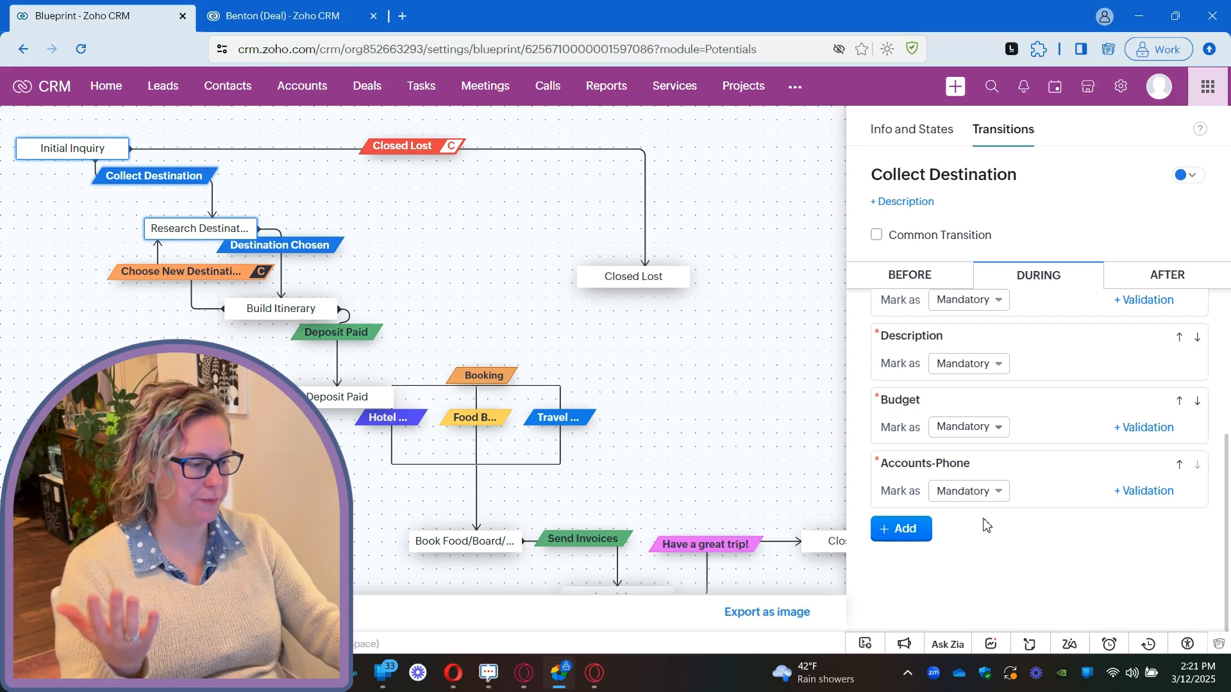
Add a Tags entry marked Optional to the transition's During section and remove it again.
click(916, 532)
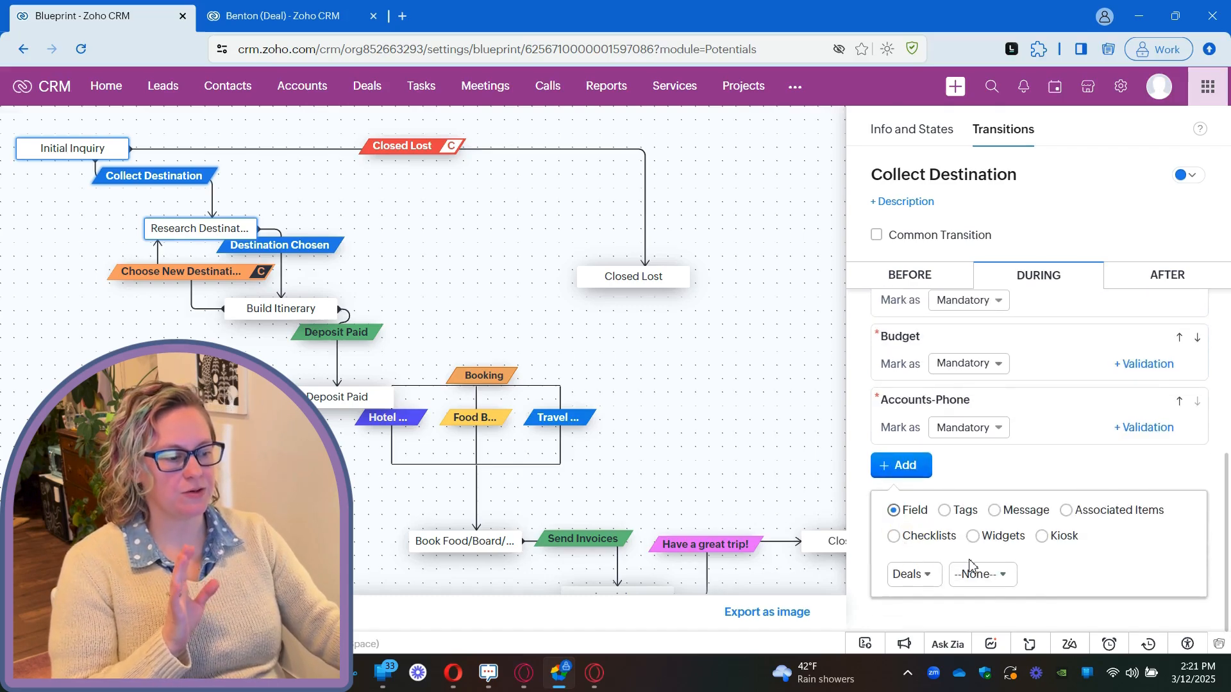
click(926, 576)
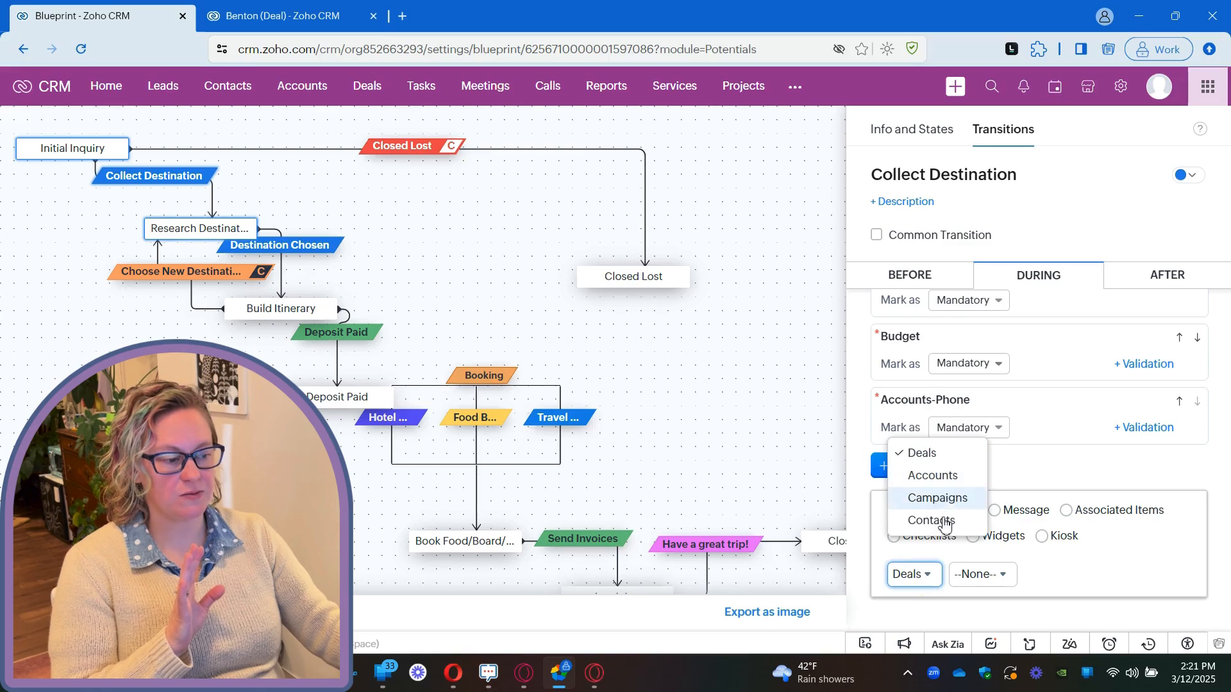
click(1101, 578)
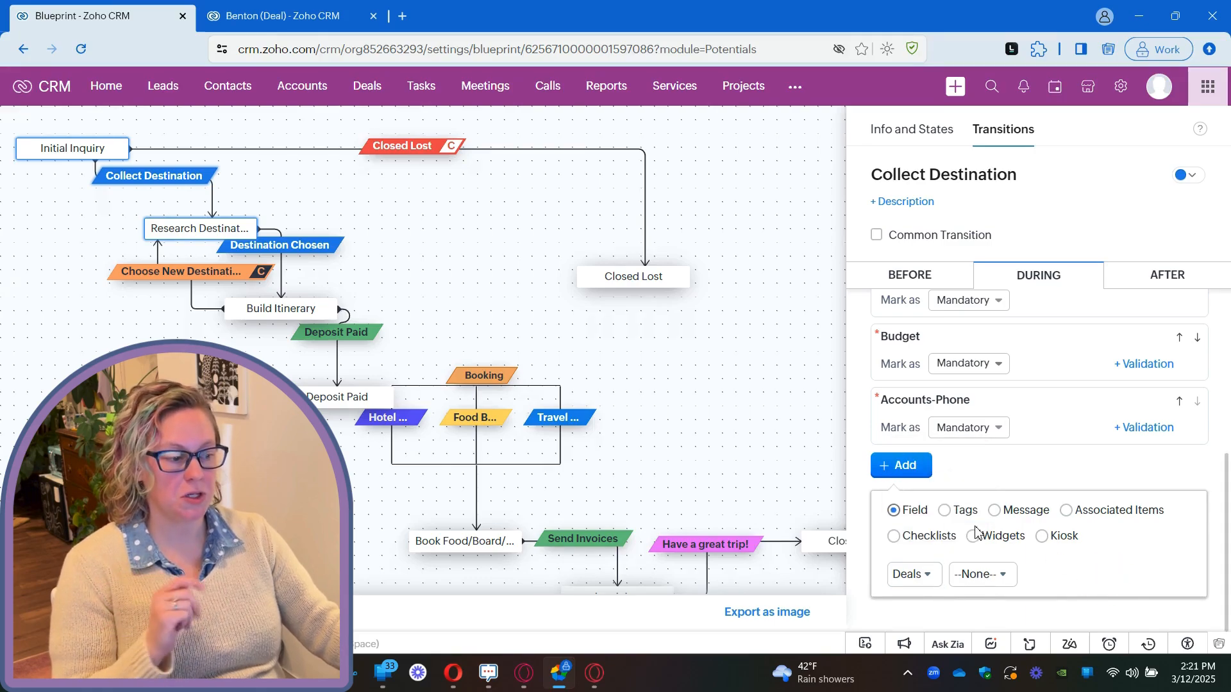
click(955, 510)
click(943, 575)
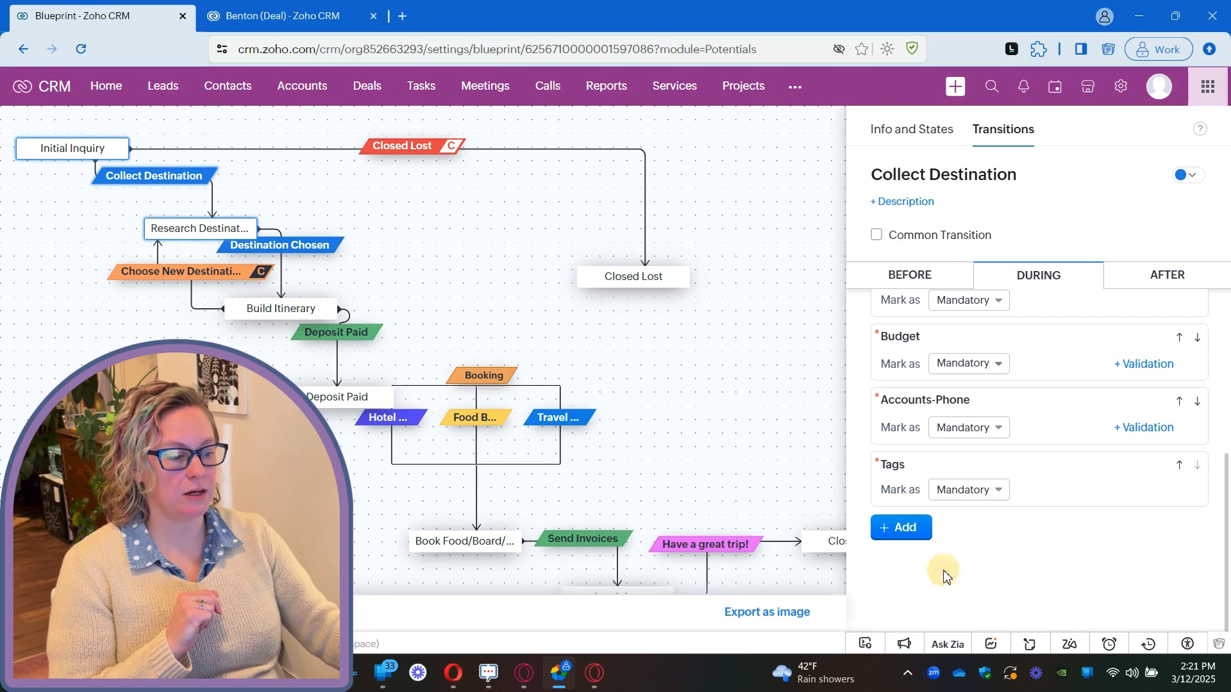
click(968, 490)
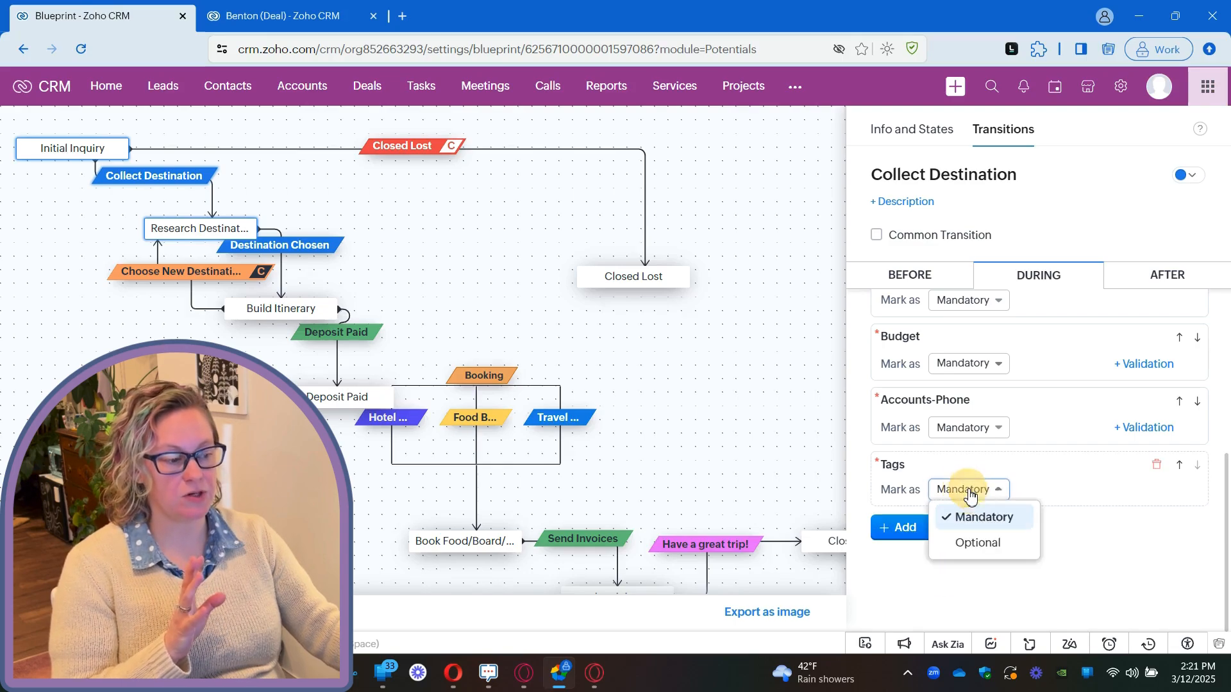
click(983, 545)
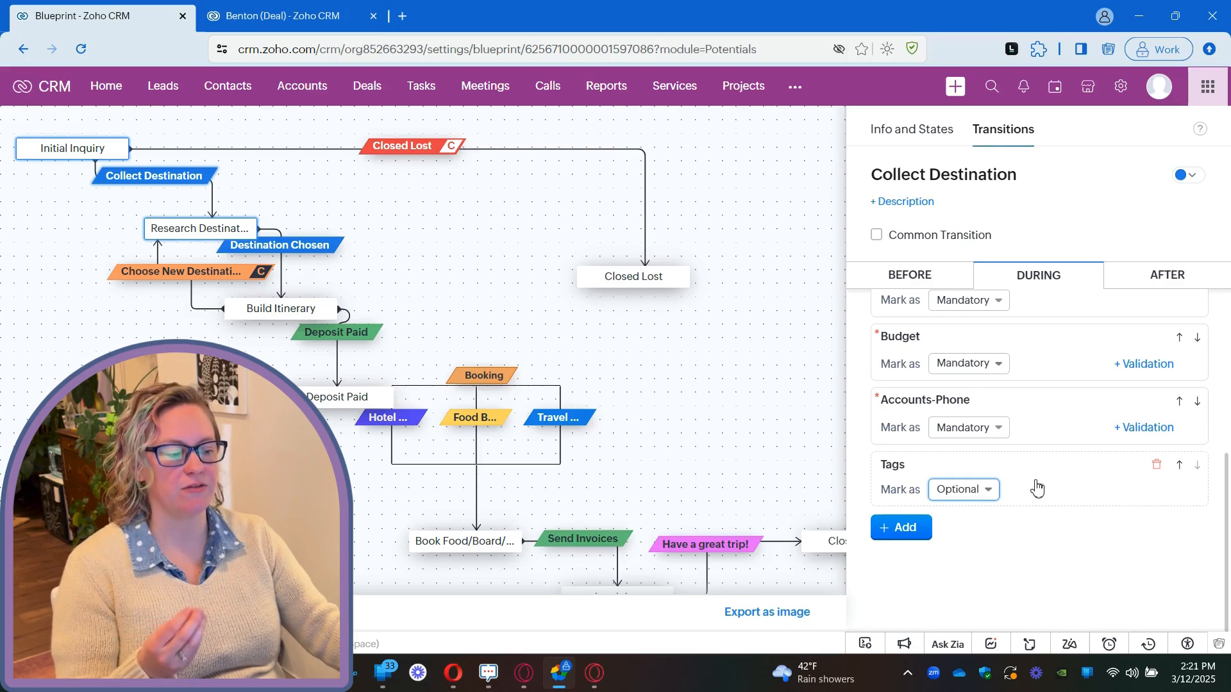
click(955, 498)
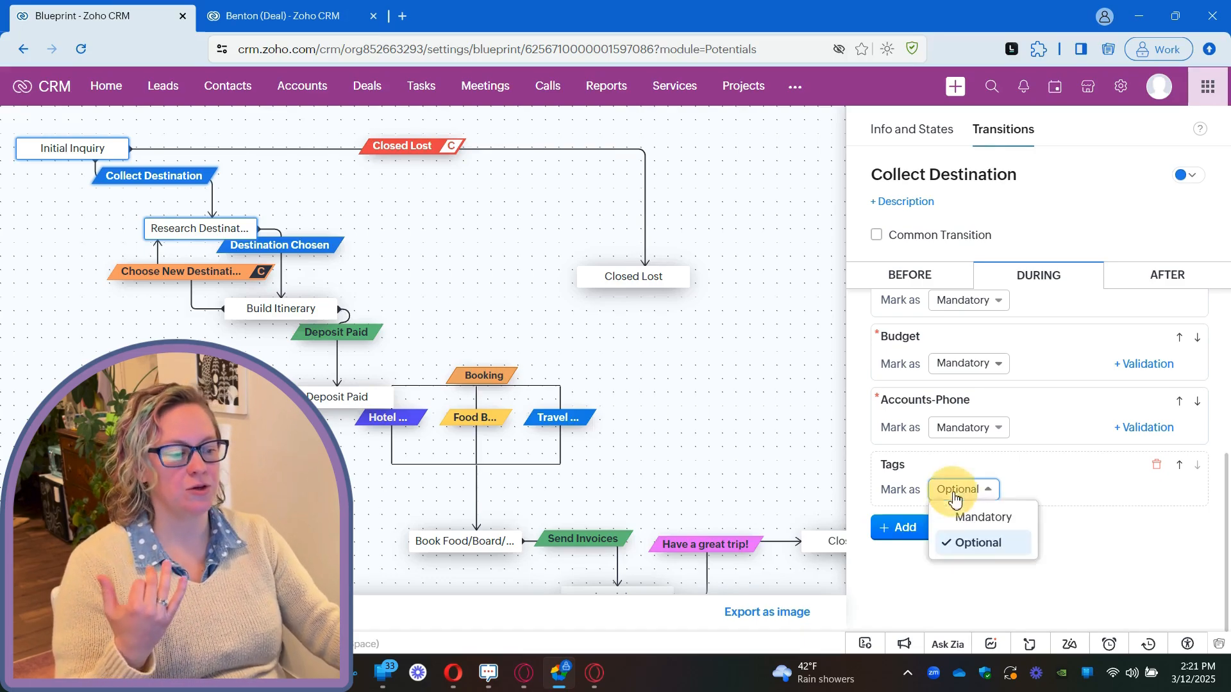
click(1090, 540)
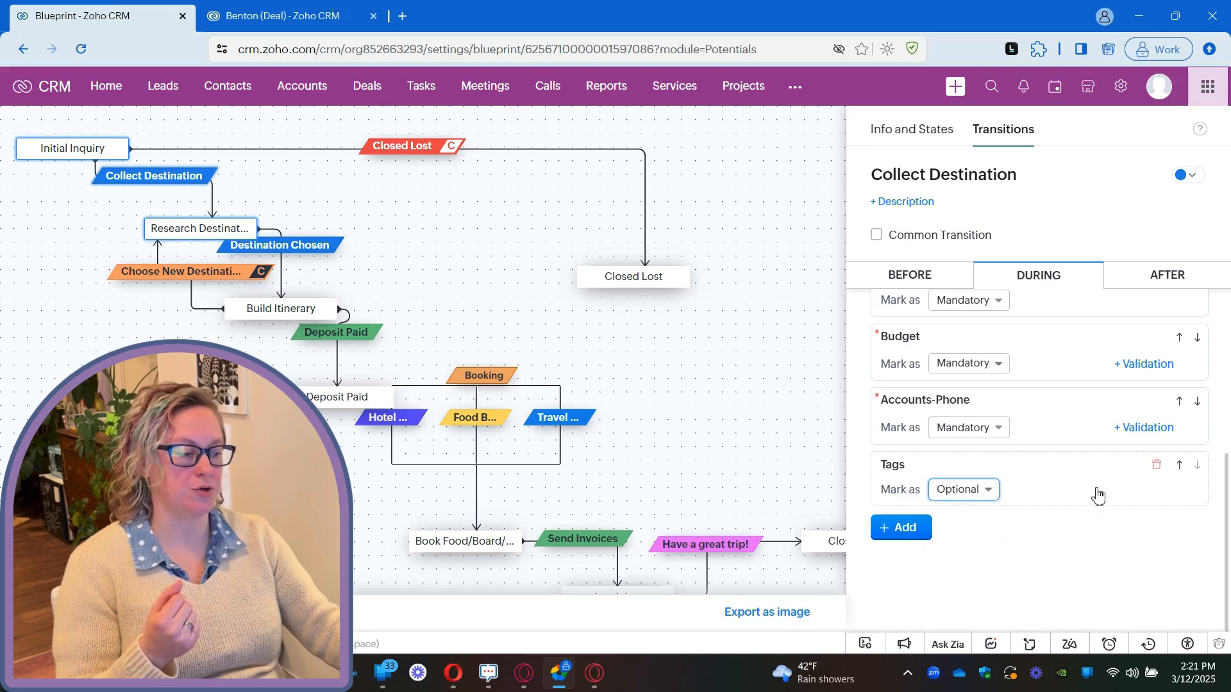
click(1157, 466)
Add a message below the Accounts-Phone field in the During section with the text "type".
click(909, 470)
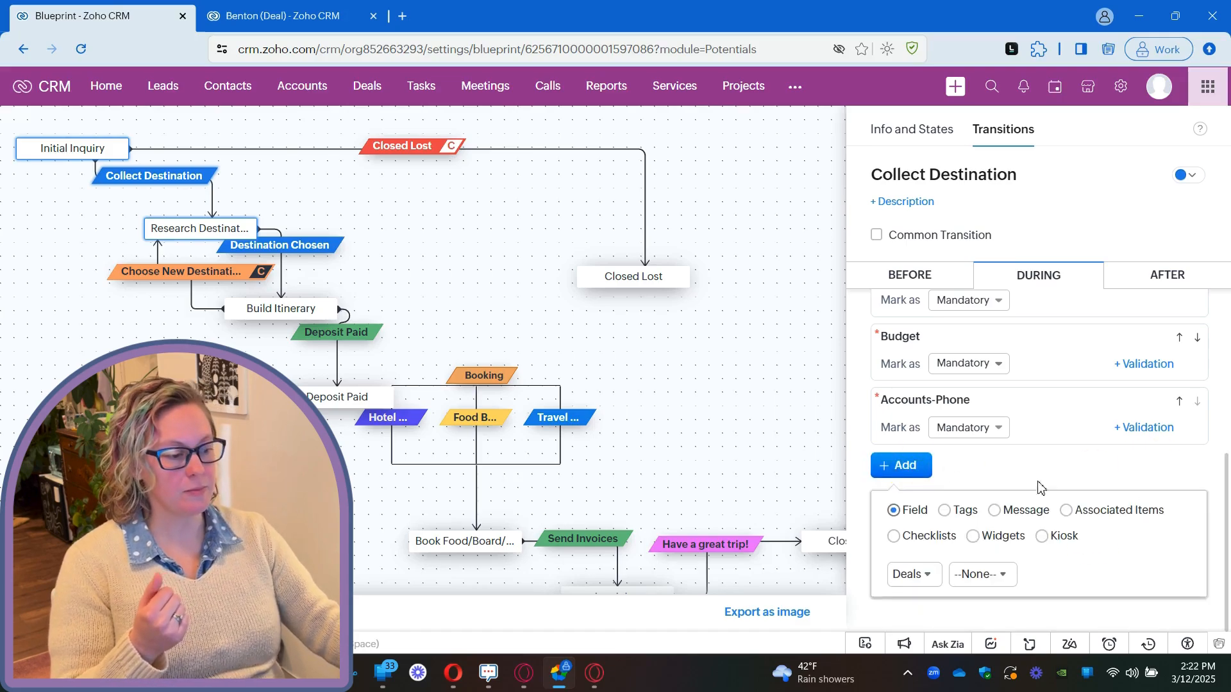
click(1028, 512)
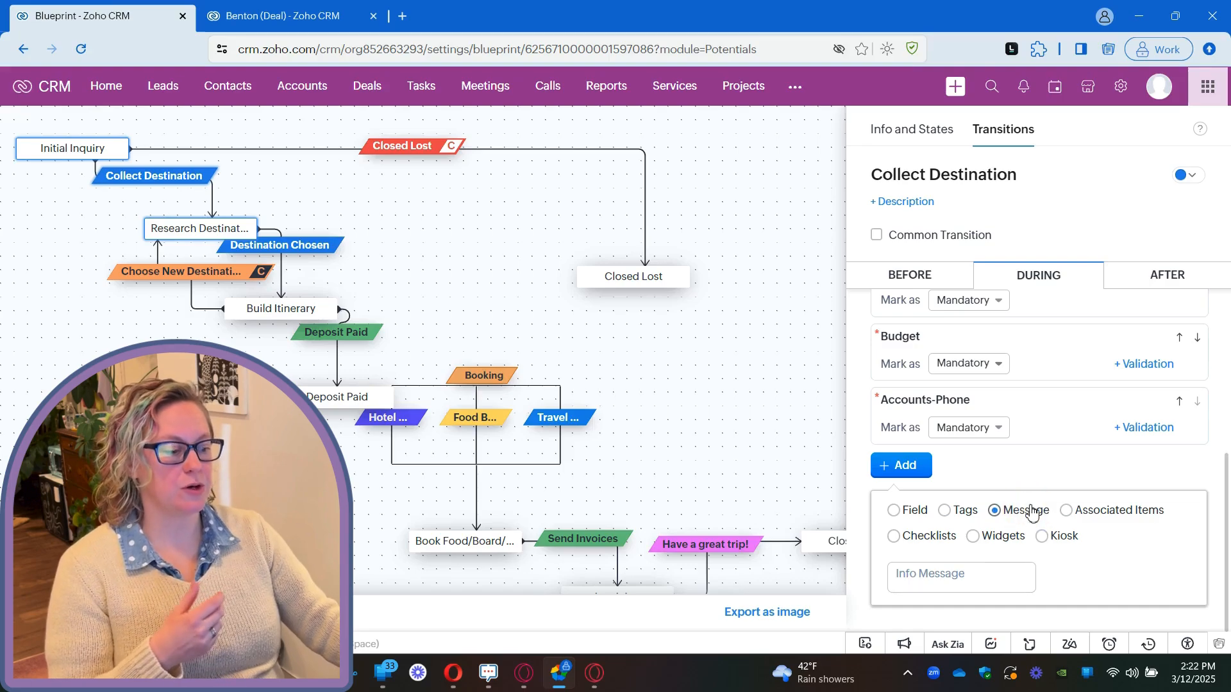
click(988, 577)
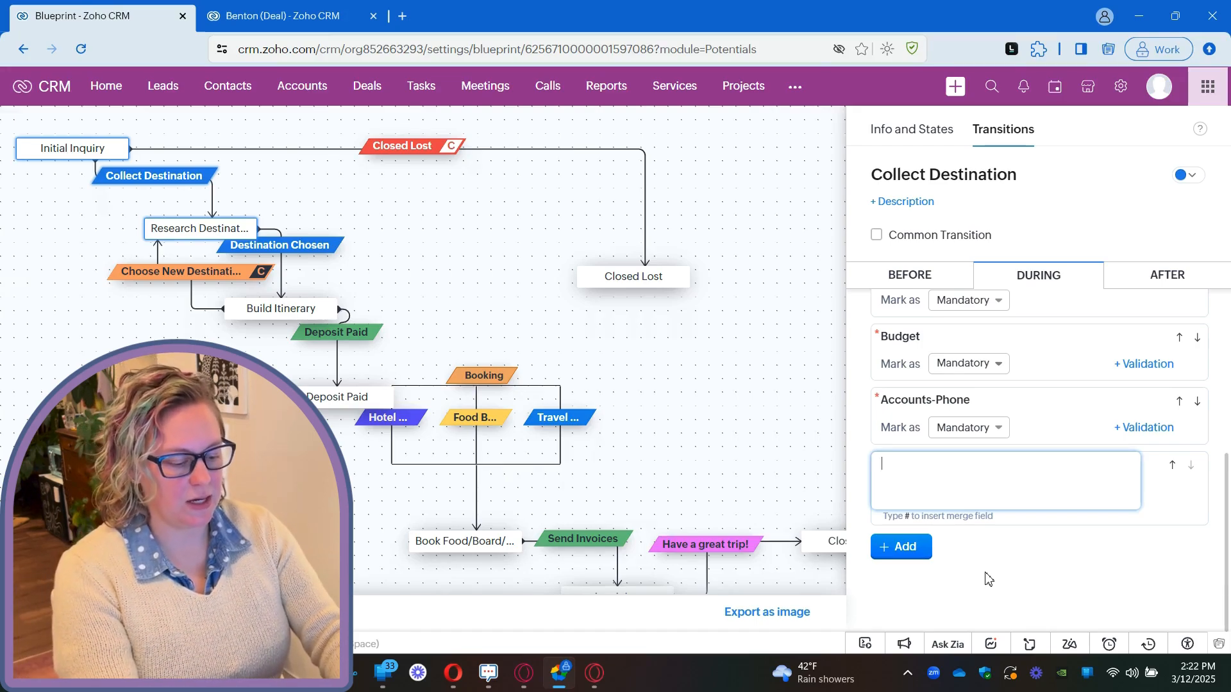
text(type)
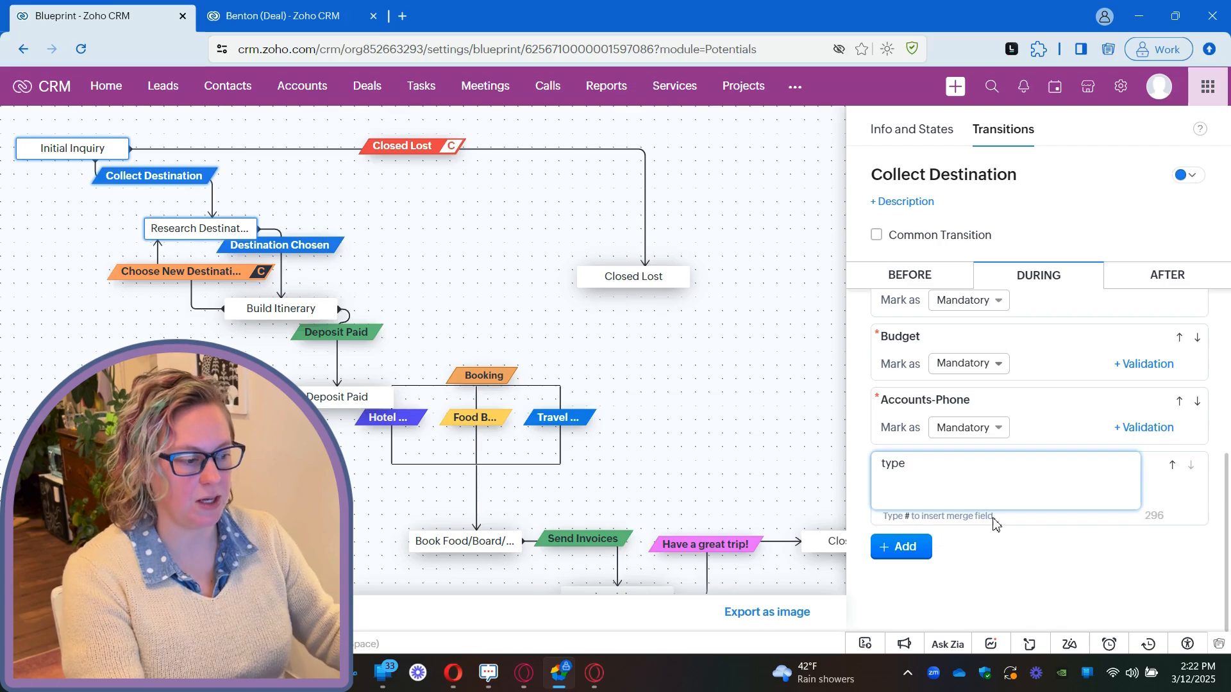
click(891, 464)
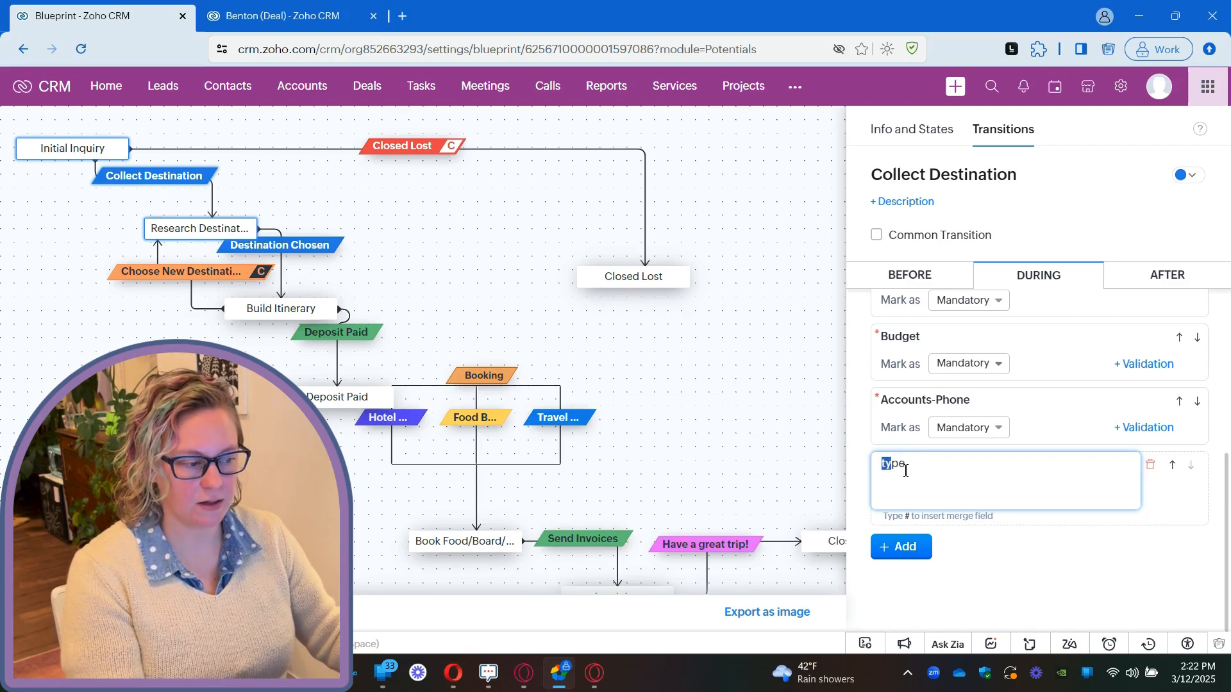
double_click(885, 467)
drag(885, 467, 883, 467)
click(970, 481)
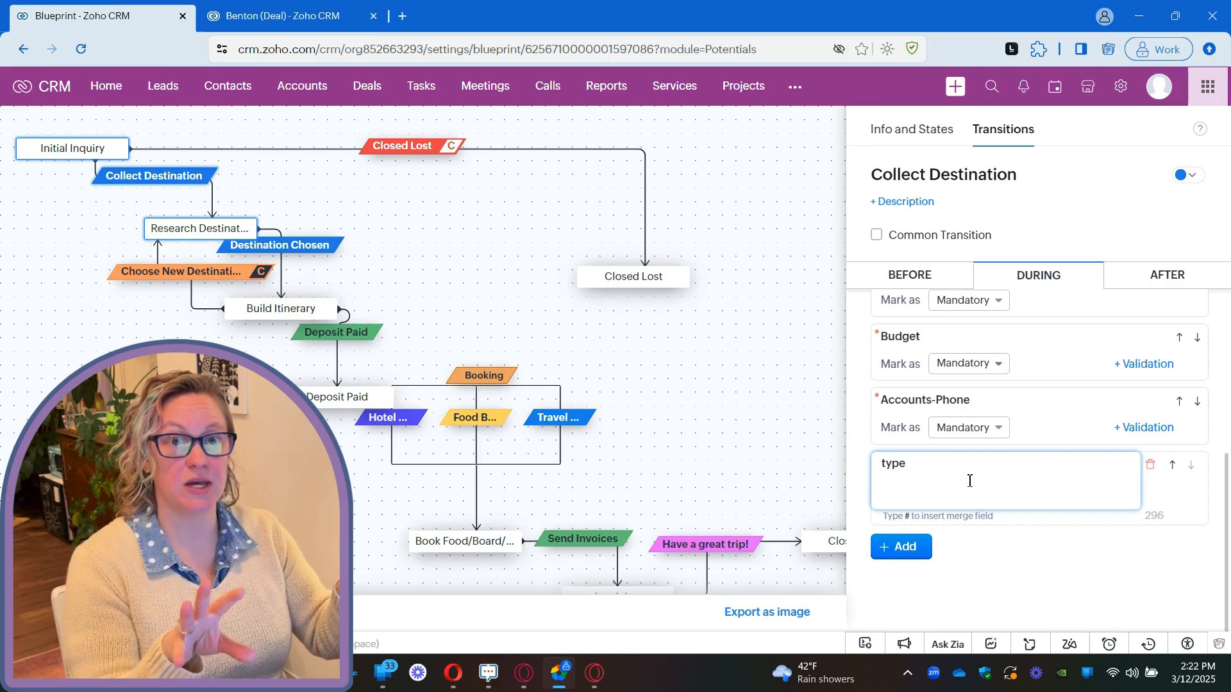
Add a second line to the message reading "This deal has" followed by the Deals - Next Step merge field.
key(Return)
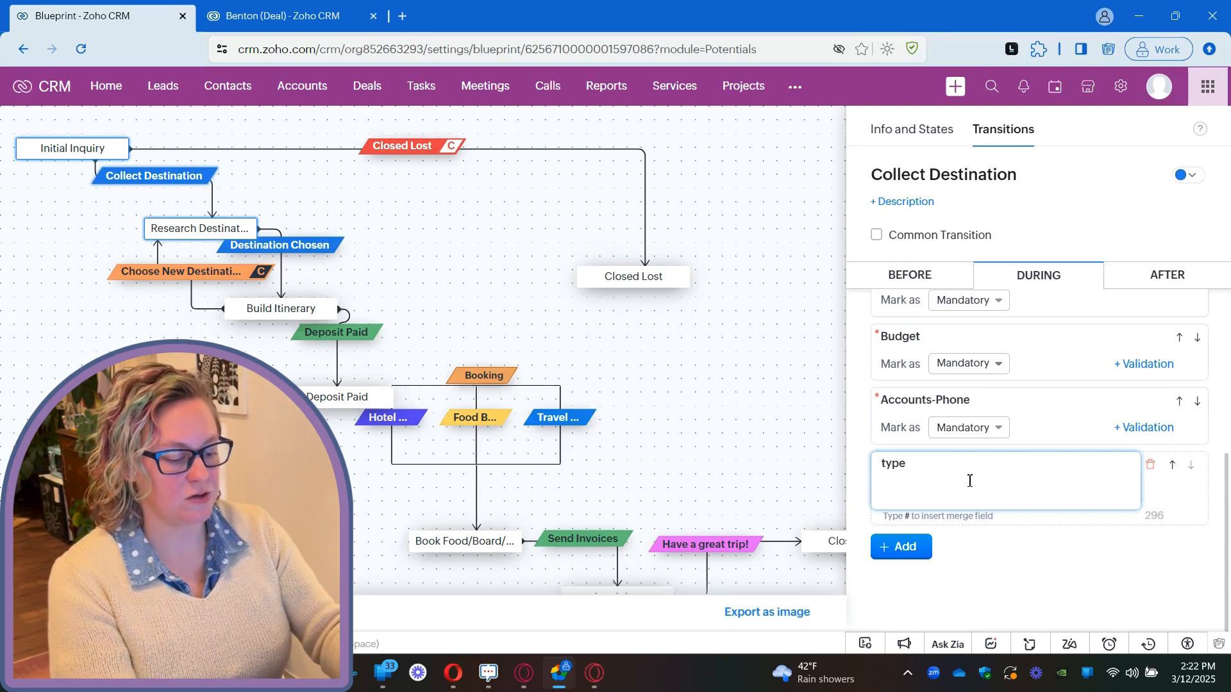
text(Th)
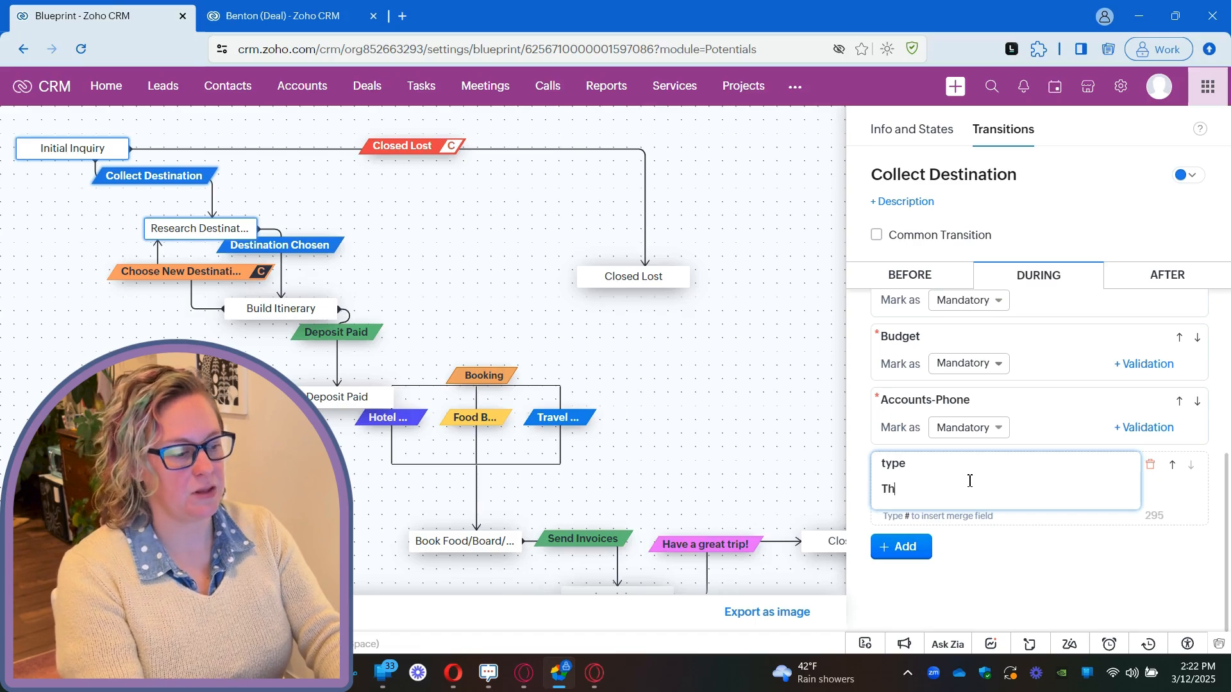
text(is deal has)
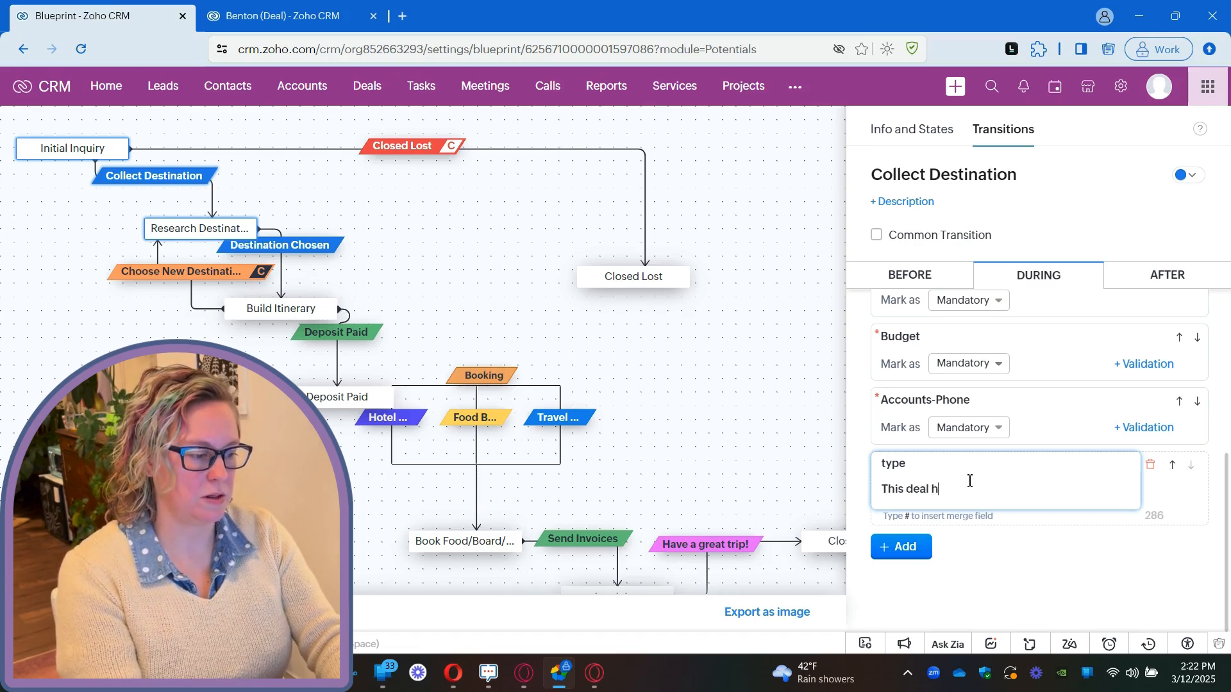
text(#)
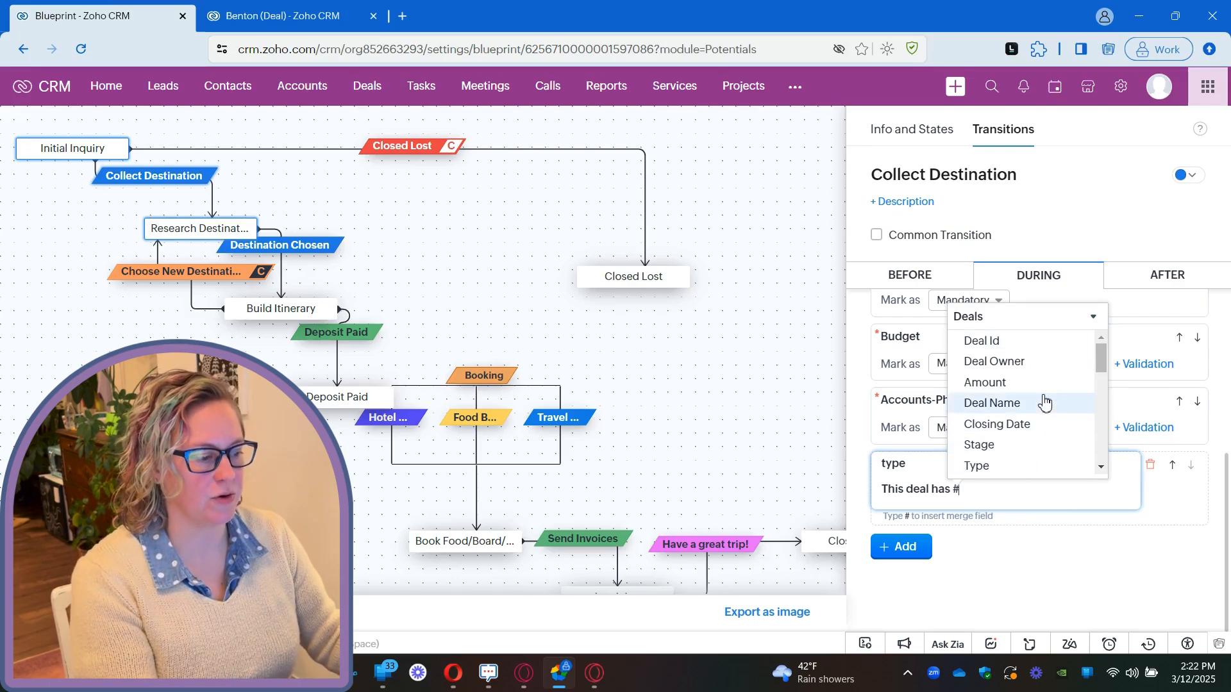
scroll(1043, 400, down, 1)
scroll(1026, 385, down, 1)
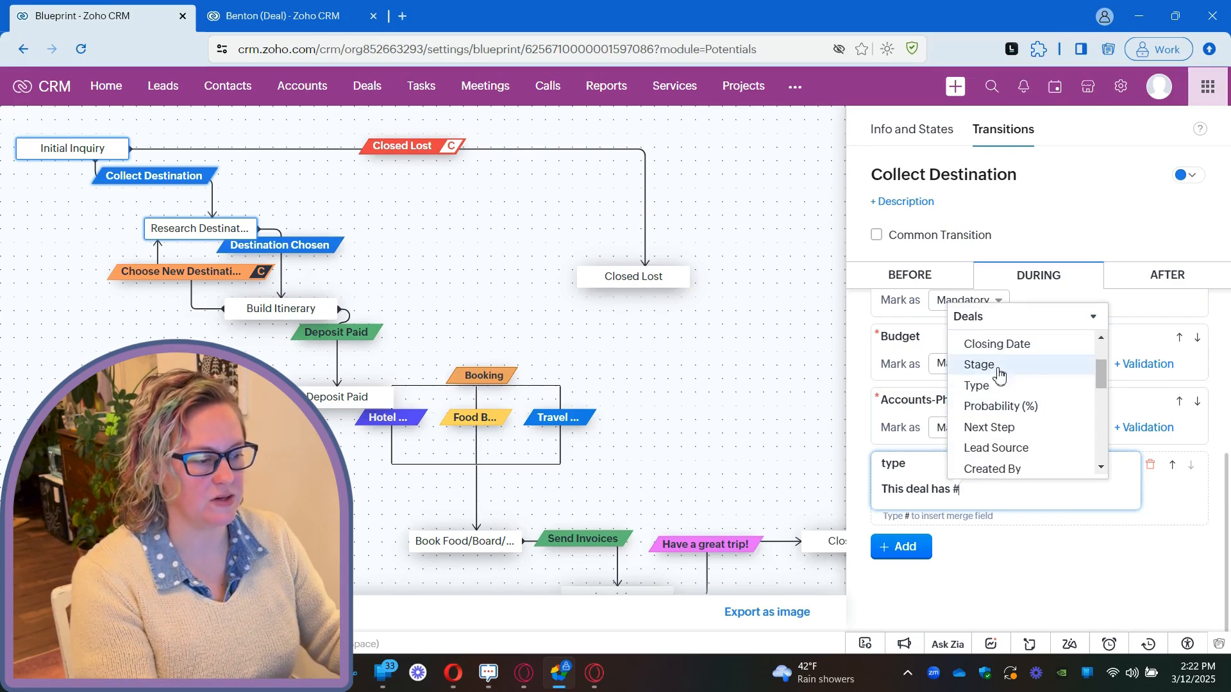
click(1013, 425)
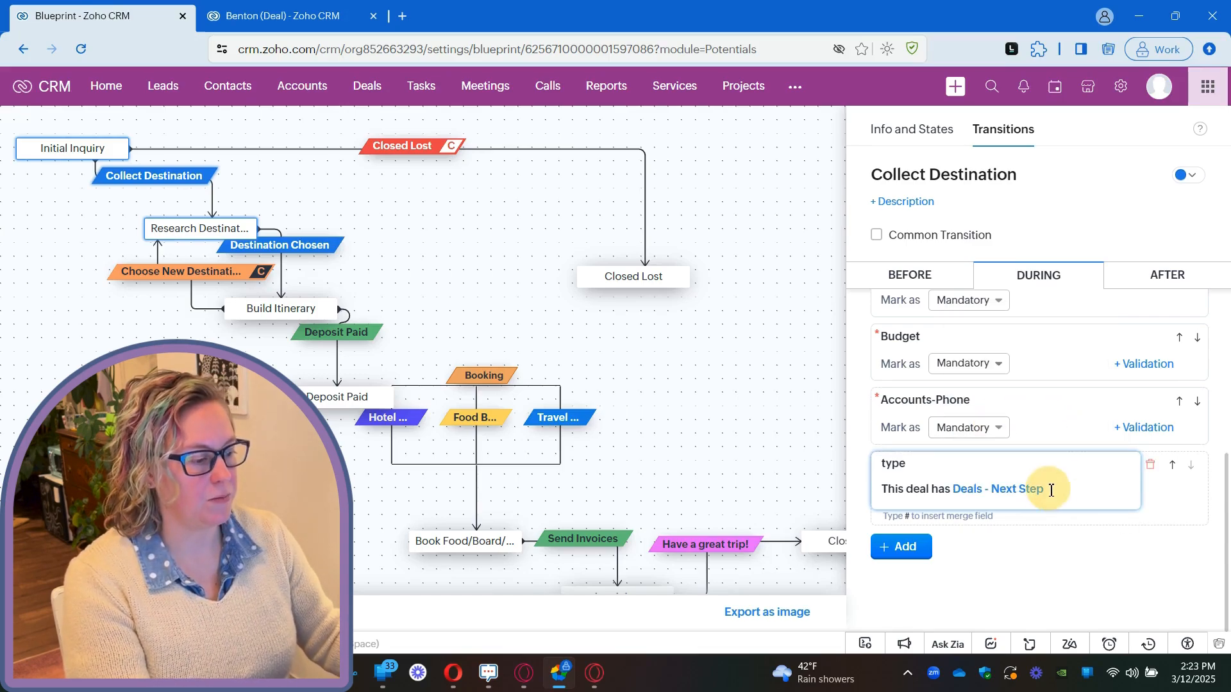
Add a new line to the During message containing the Users - First Name merge field.
key(Return)
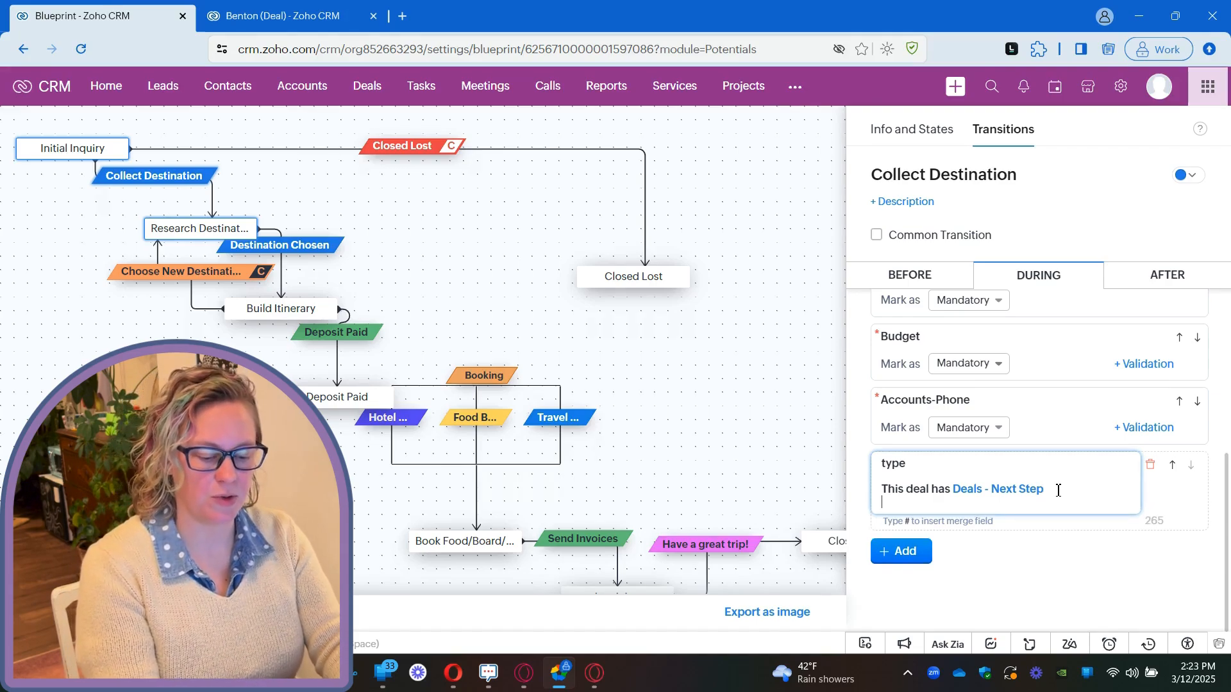
text(#)
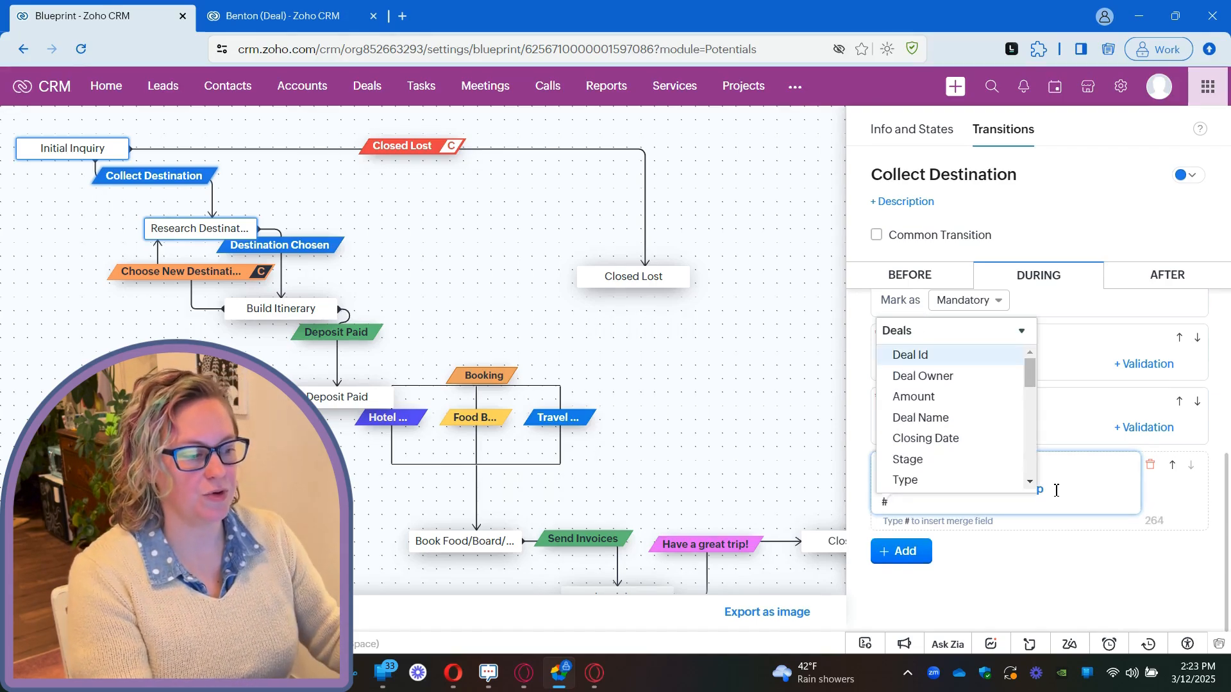
click(928, 332)
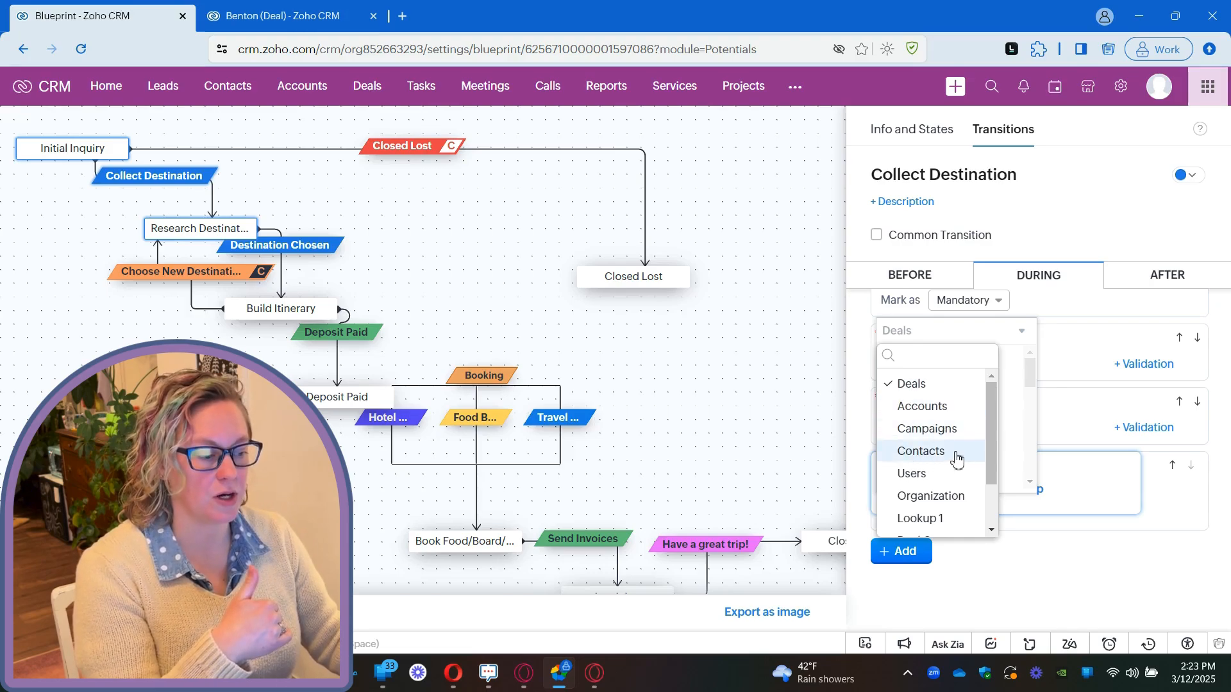
scroll(923, 458, down, 1)
click(939, 418)
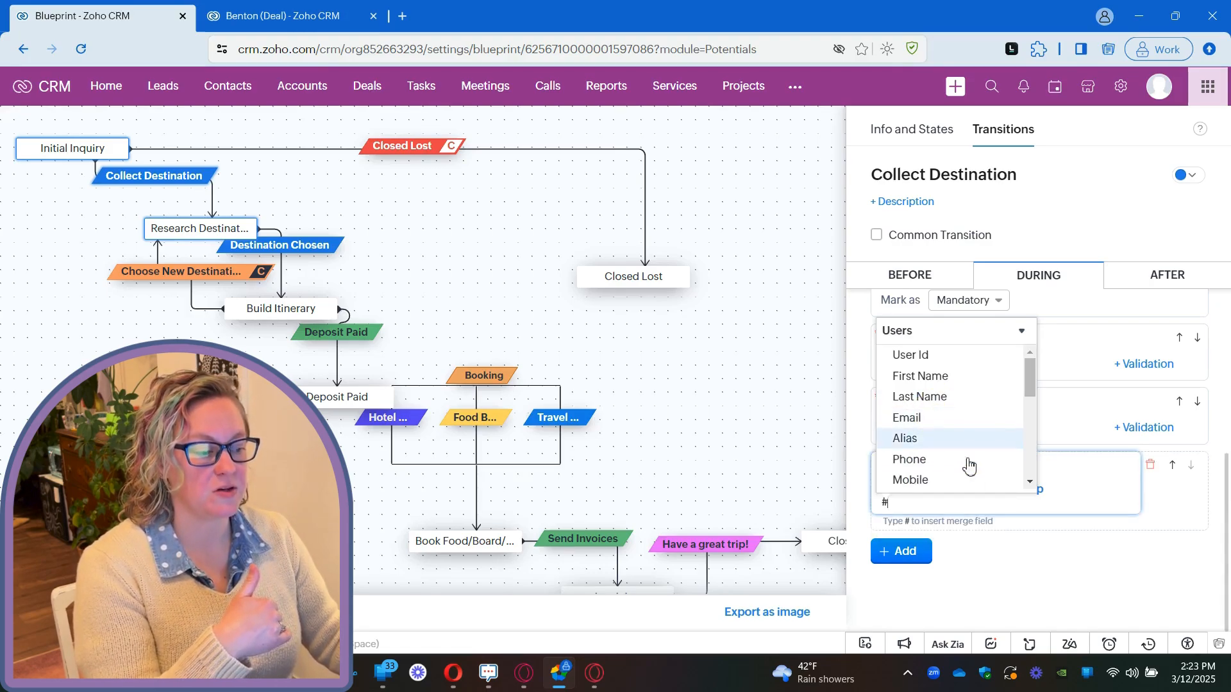
click(949, 387)
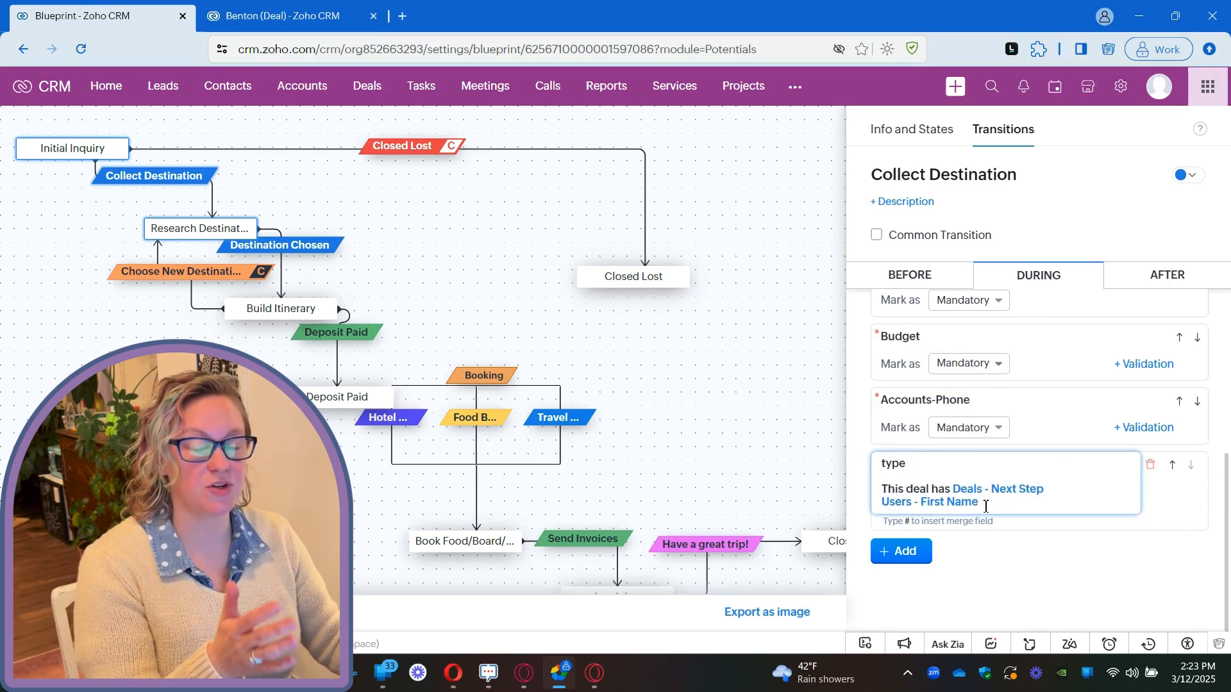
Add the text "!! Dont forget!!" after the Users - First Name merge field in the message.
drag(986, 506, 875, 503)
click(1011, 507)
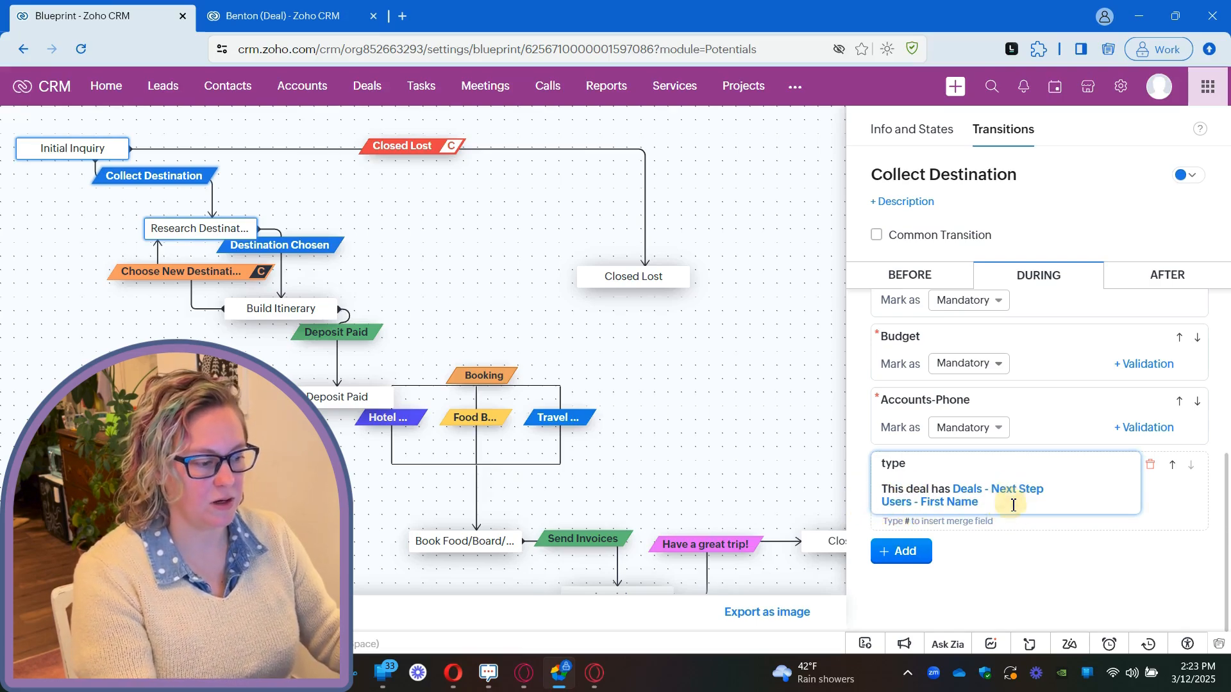
text(!!)
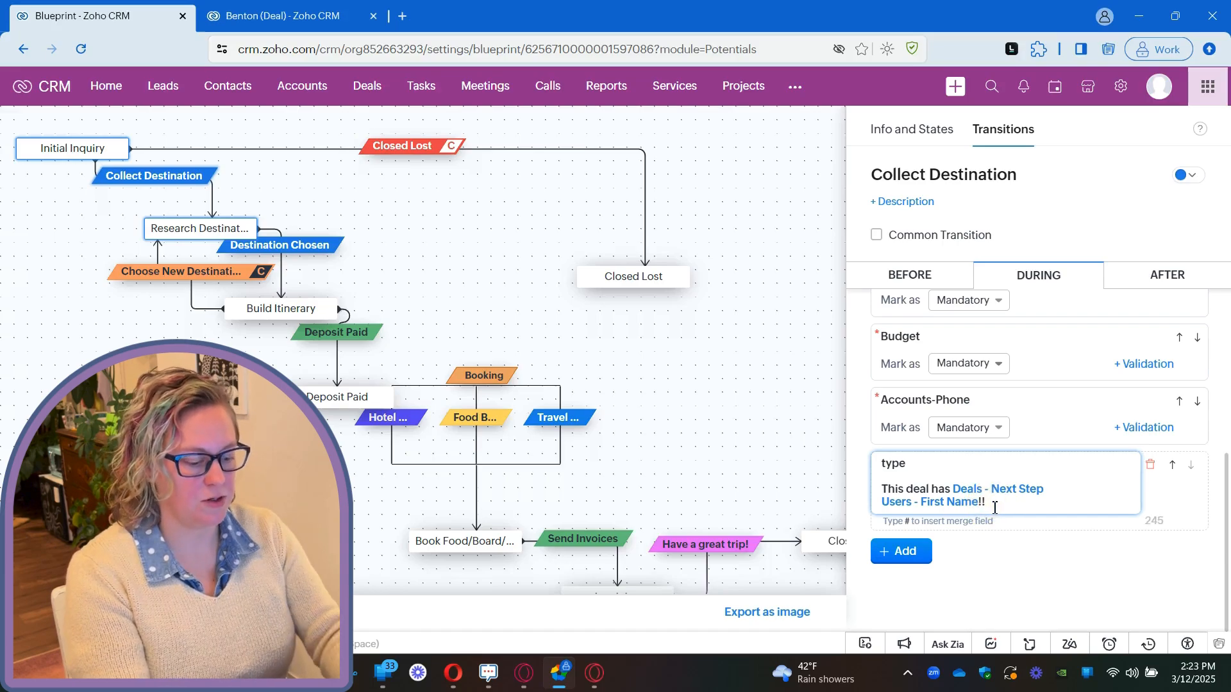
text( Dont forget!!)
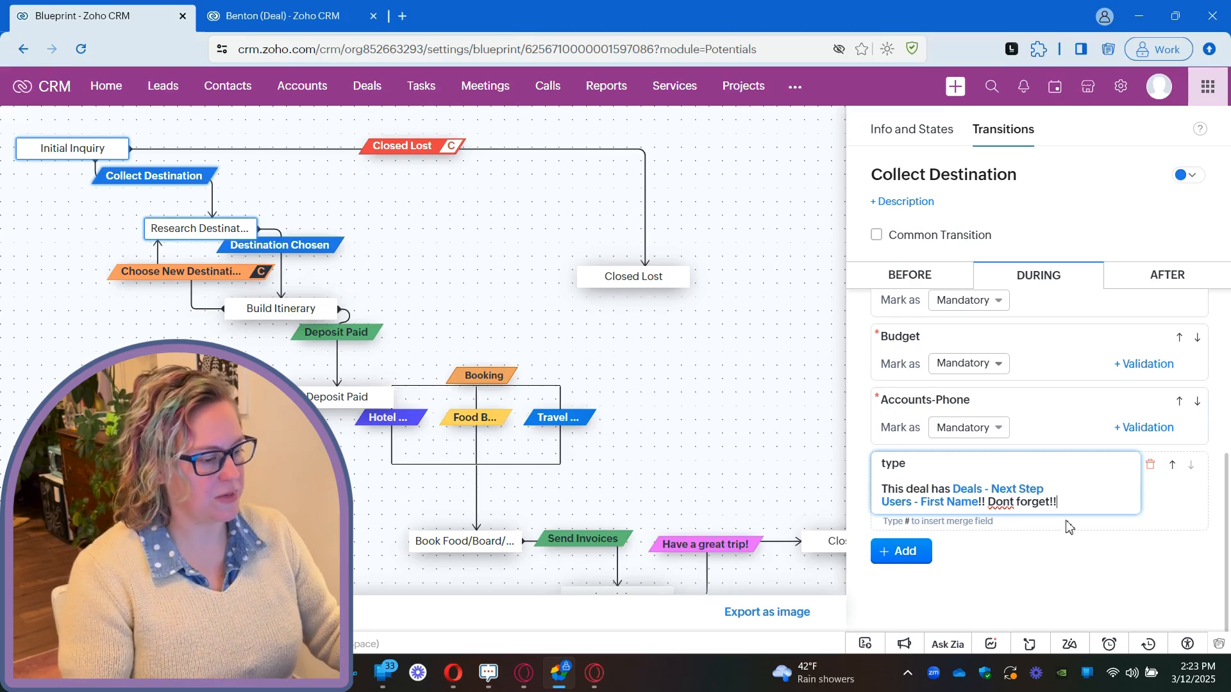
Add the Hotels - Hotels associated item below the message in the During section and remove it again.
click(906, 555)
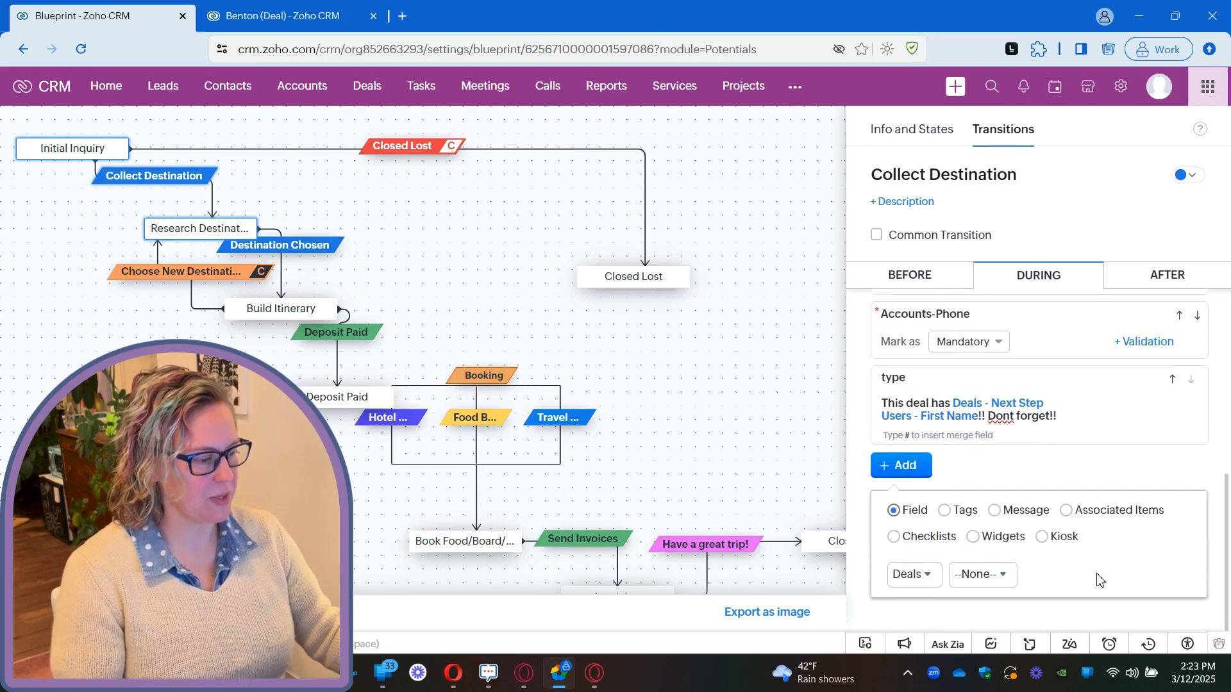
click(1080, 513)
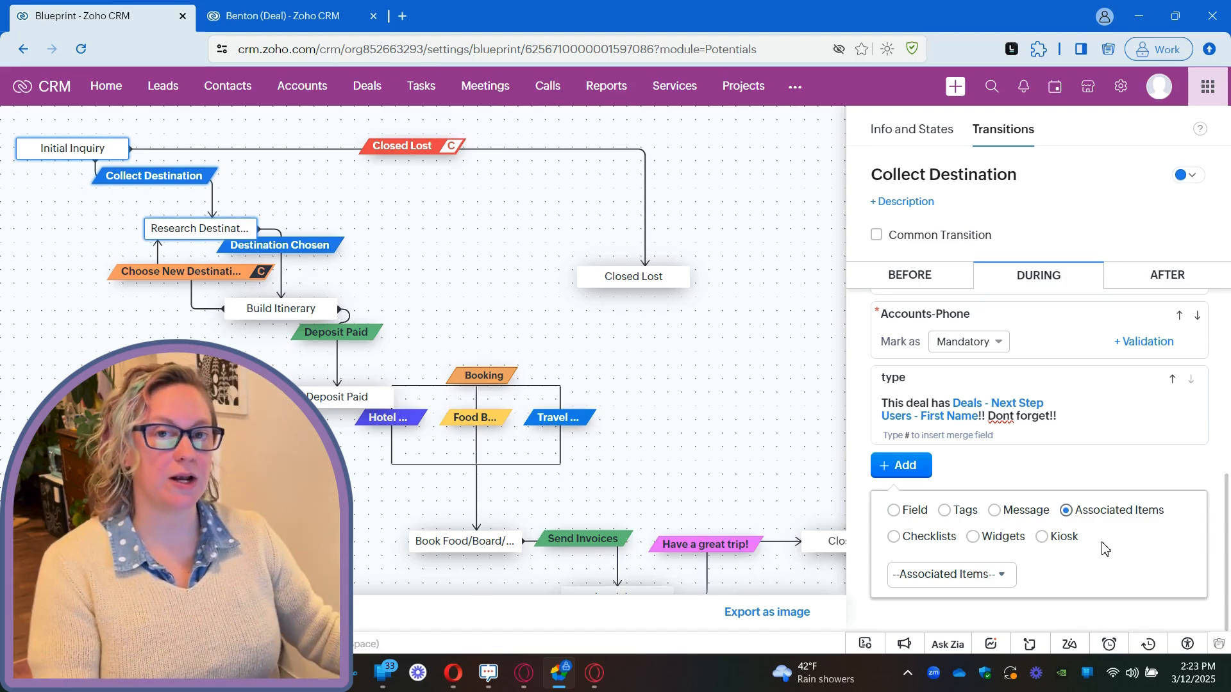
click(1001, 576)
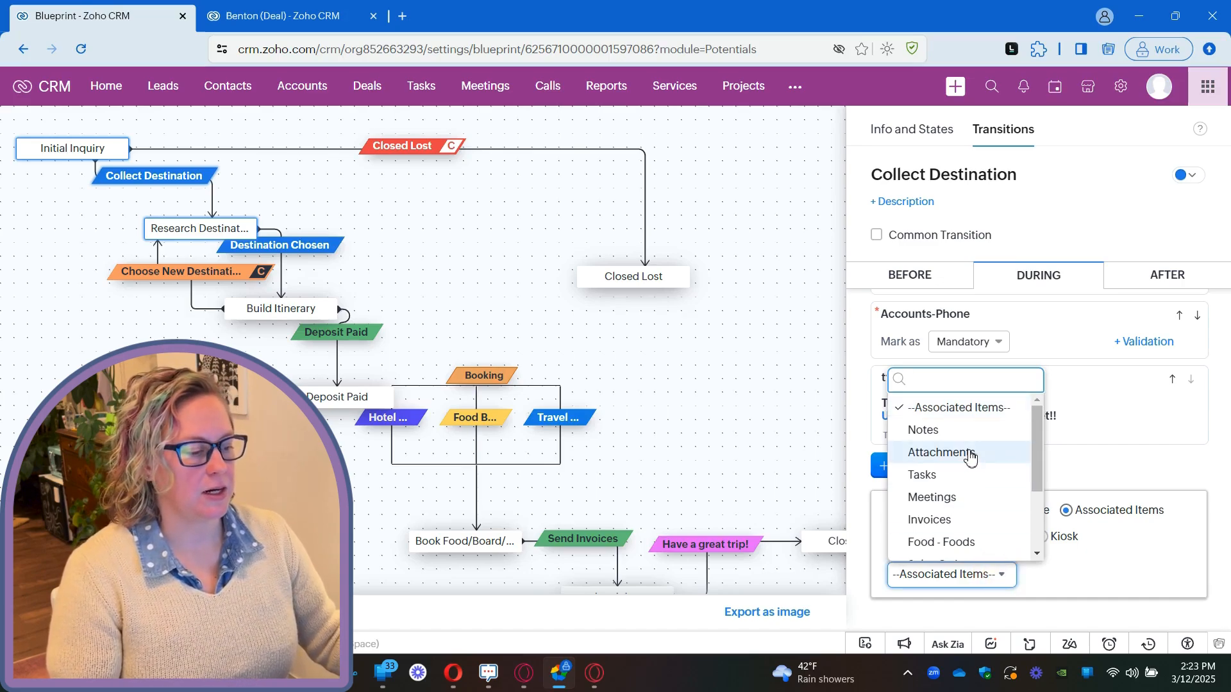
scroll(980, 455, down, 2)
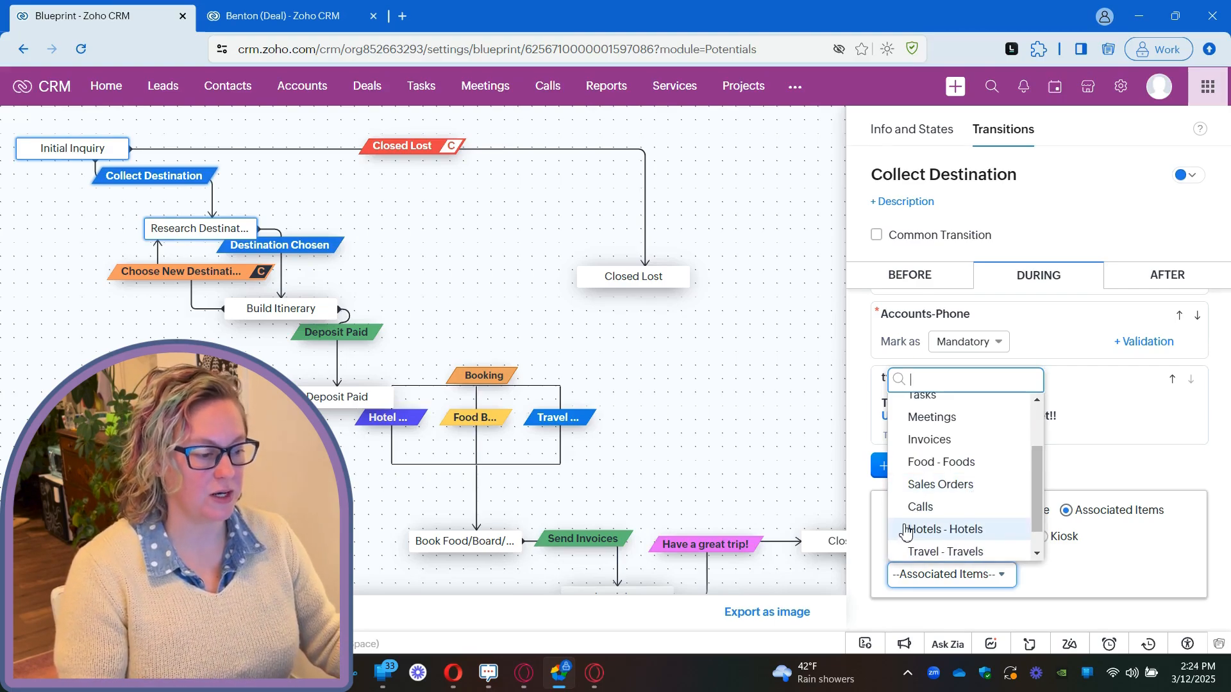
click(935, 532)
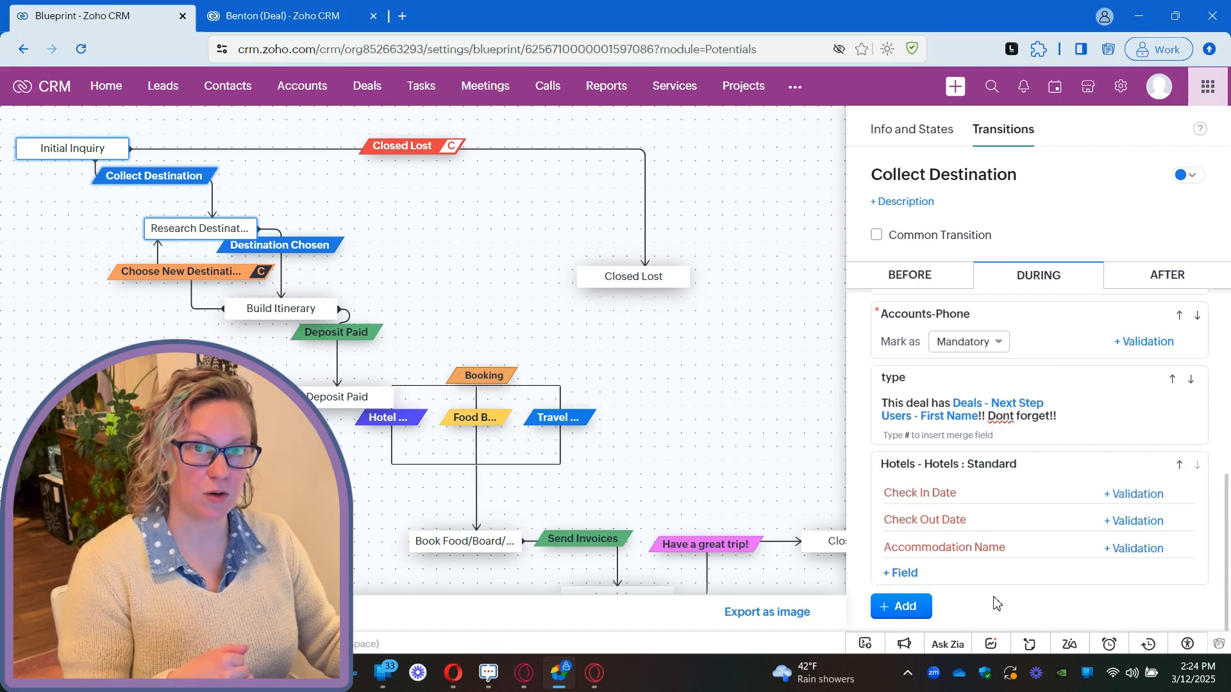
click(1161, 466)
Add Tasks as an associated item with a mandatory Due Date field, and remove the whole Tasks entry again.
click(902, 471)
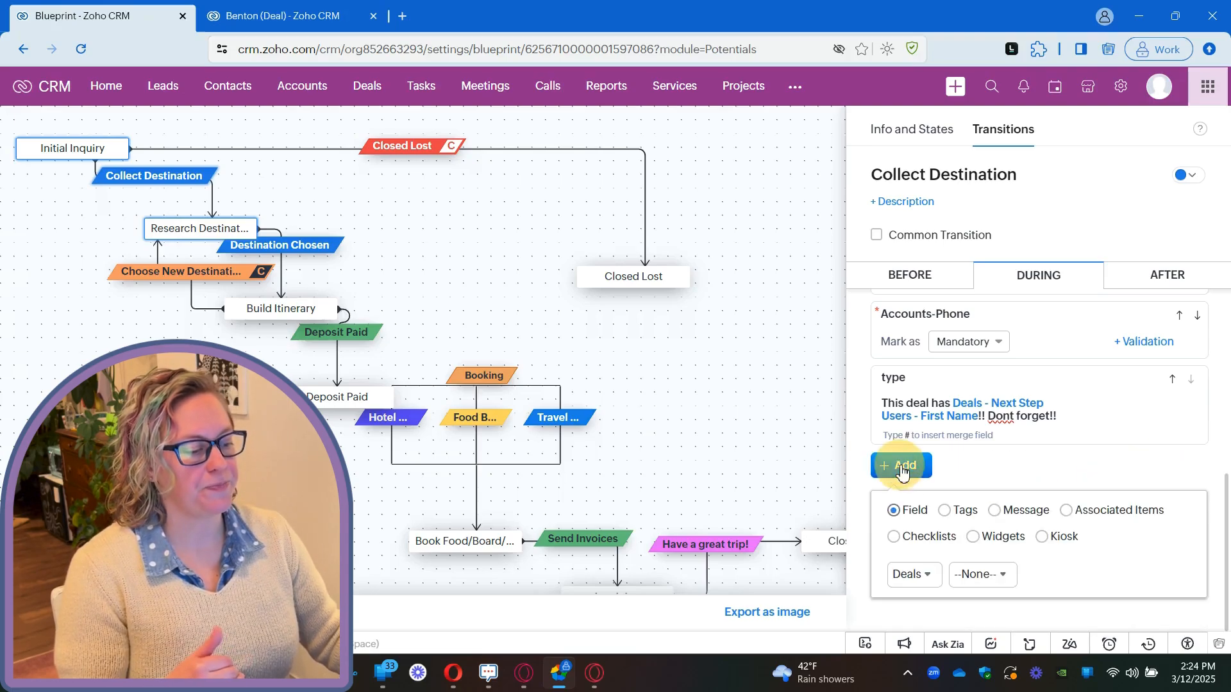
click(1088, 511)
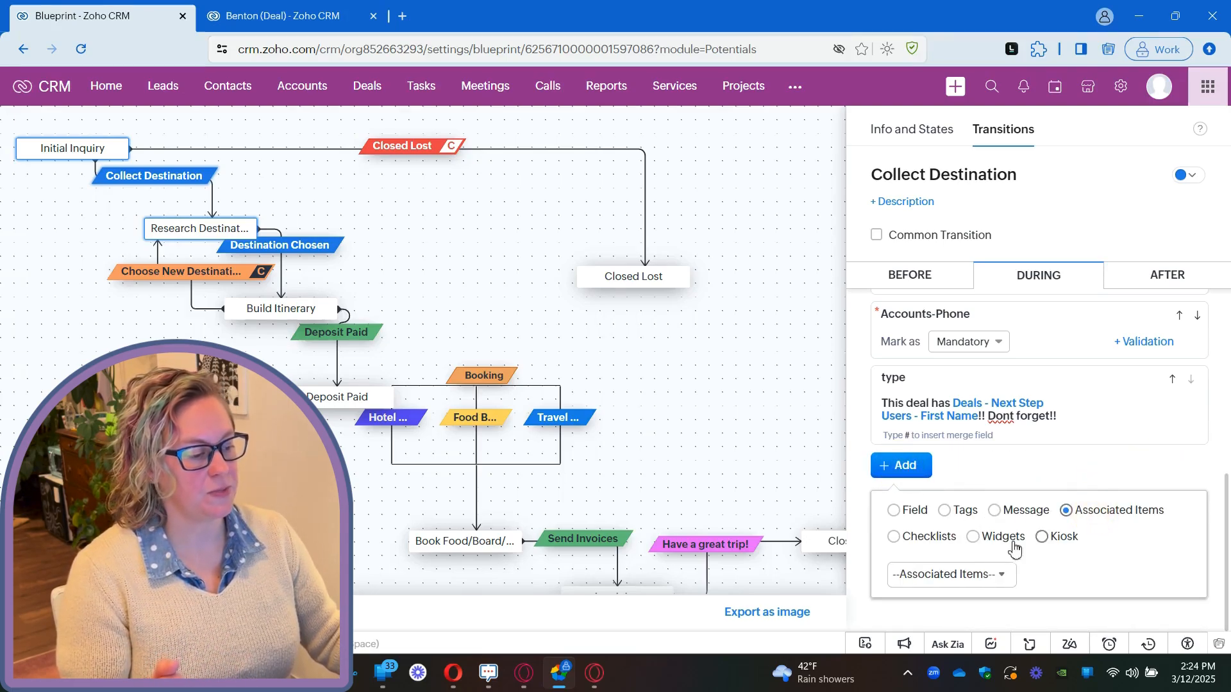
click(979, 578)
click(965, 473)
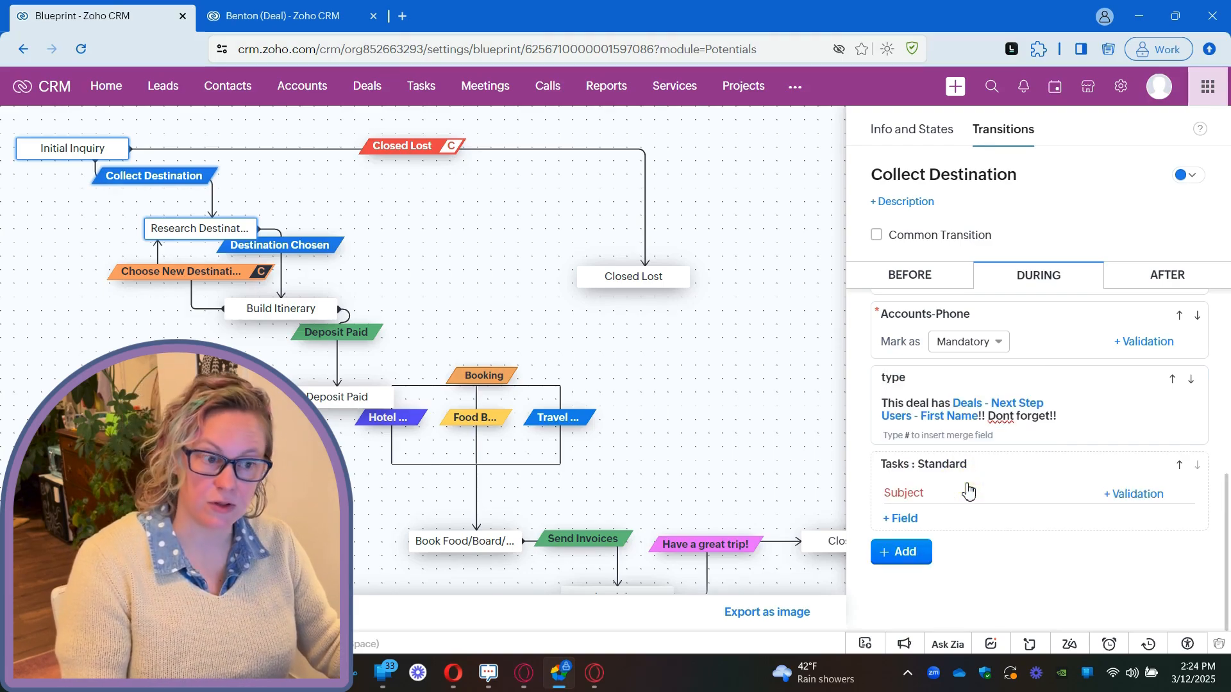
click(906, 523)
scroll(964, 580, down, 2)
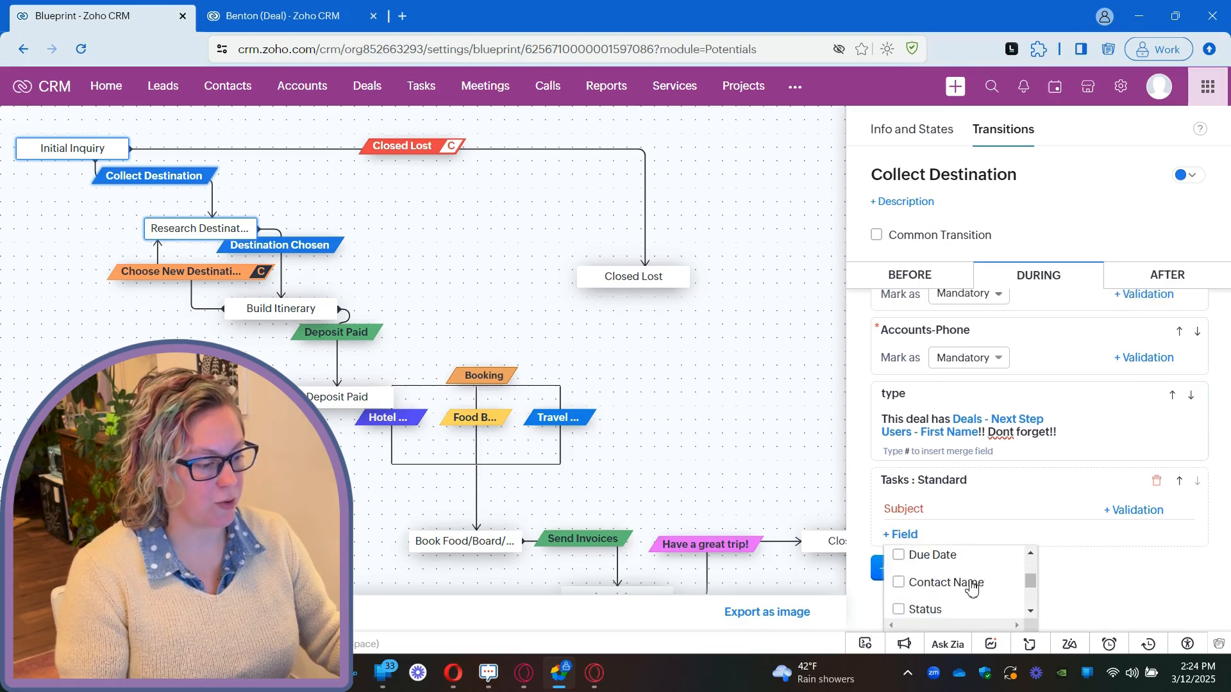
click(935, 557)
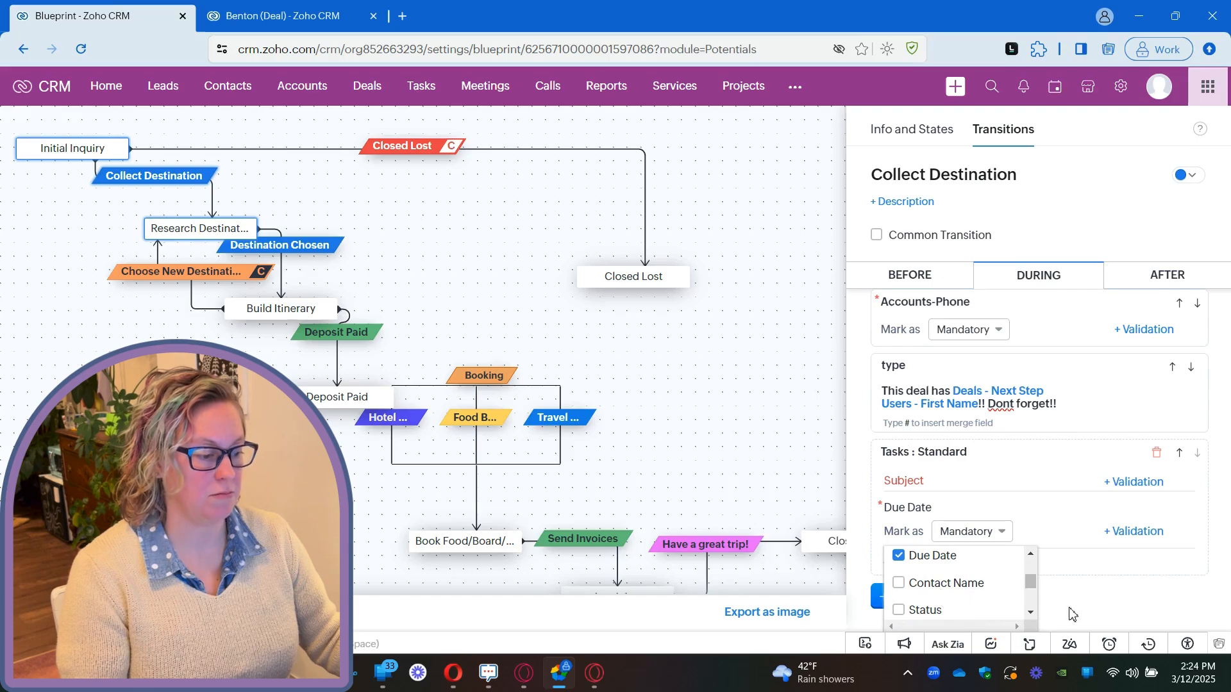
click(1092, 599)
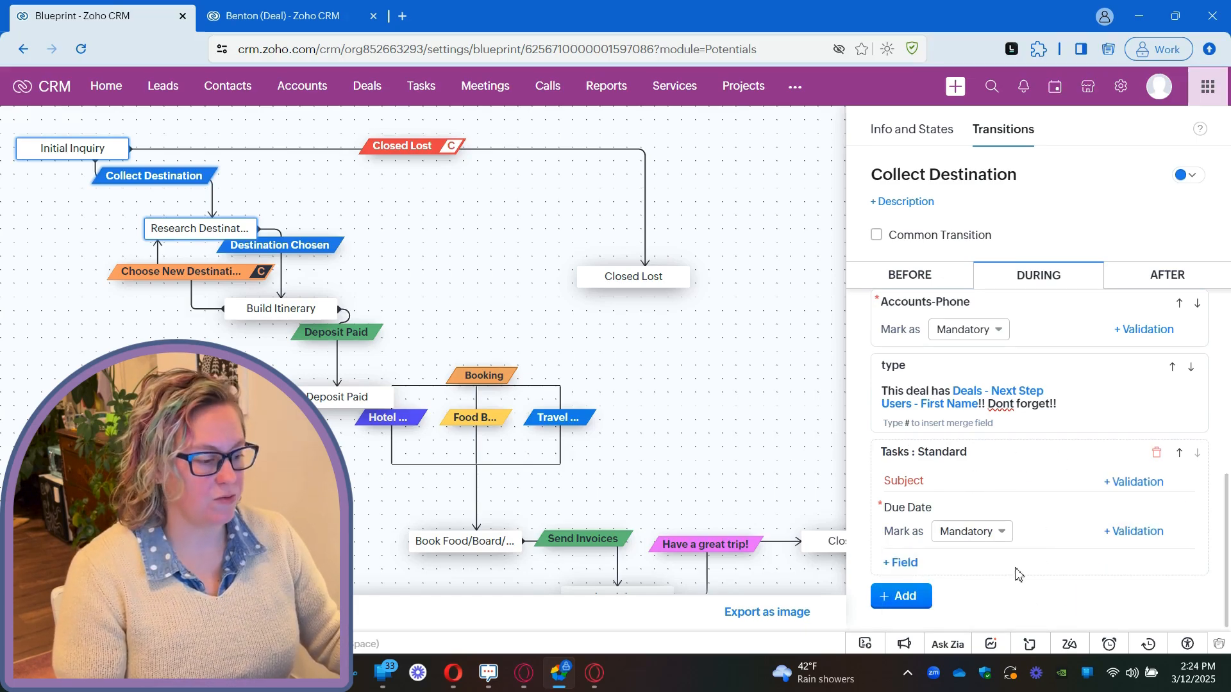
click(1154, 453)
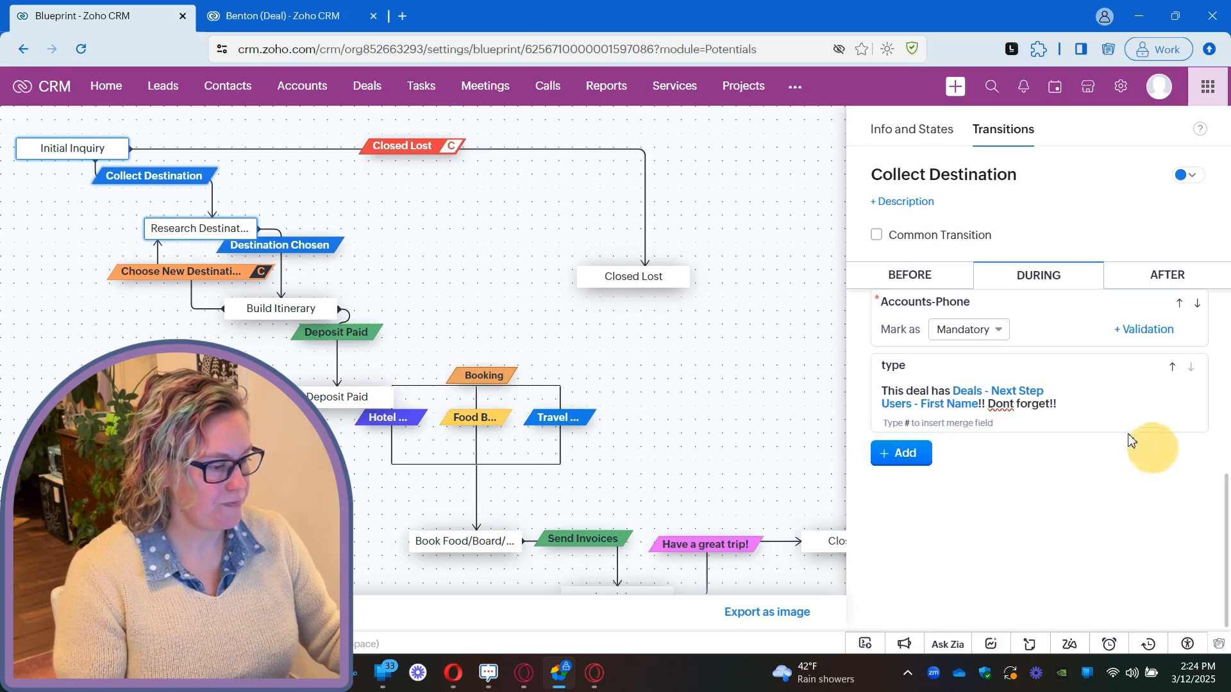
Review which modules can be added to the During section as associated items.
click(902, 453)
click(1101, 501)
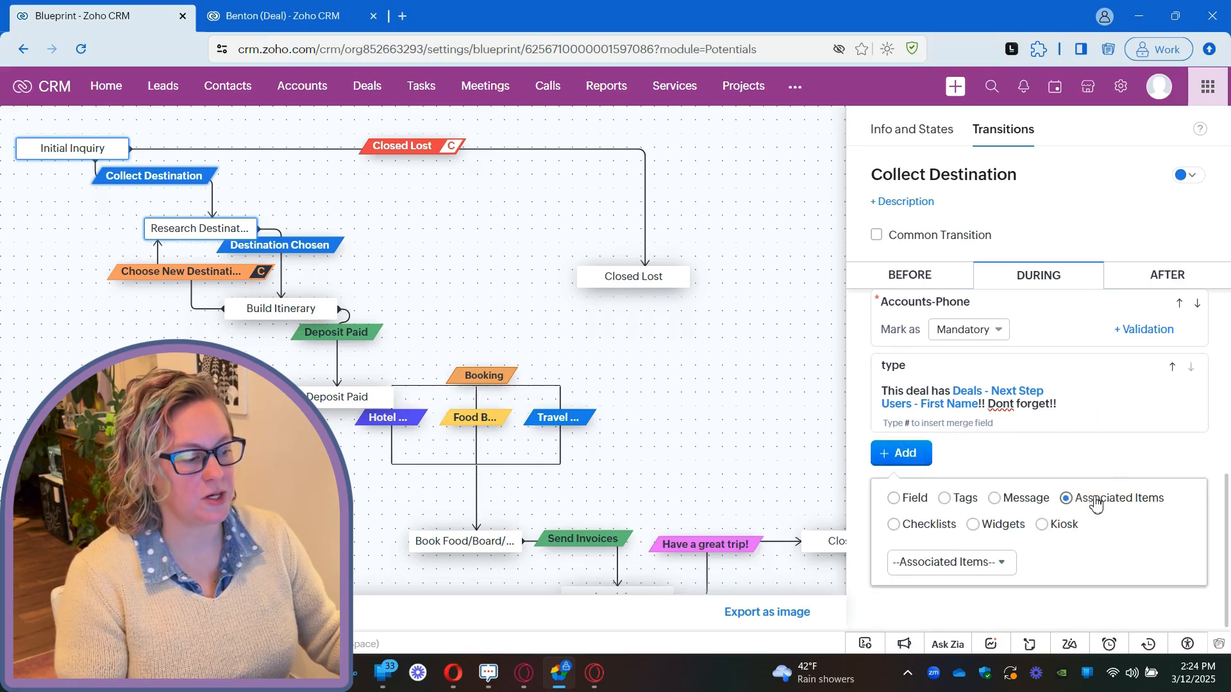
click(991, 567)
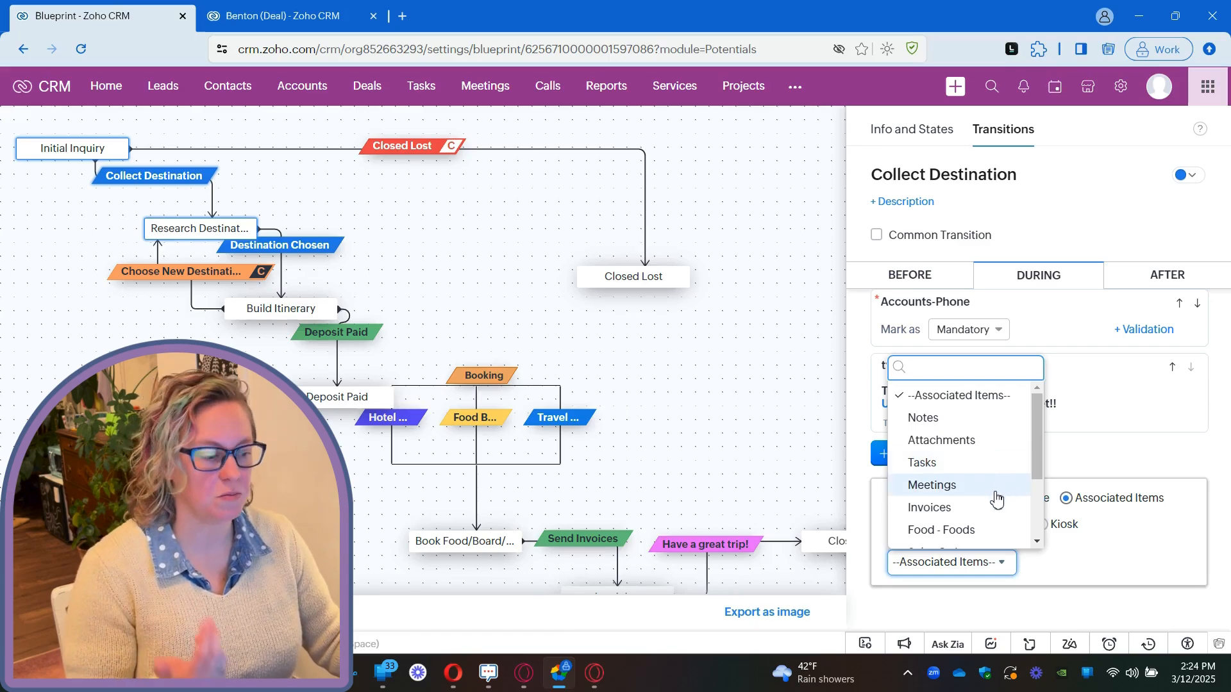
scroll(995, 494, down, 3)
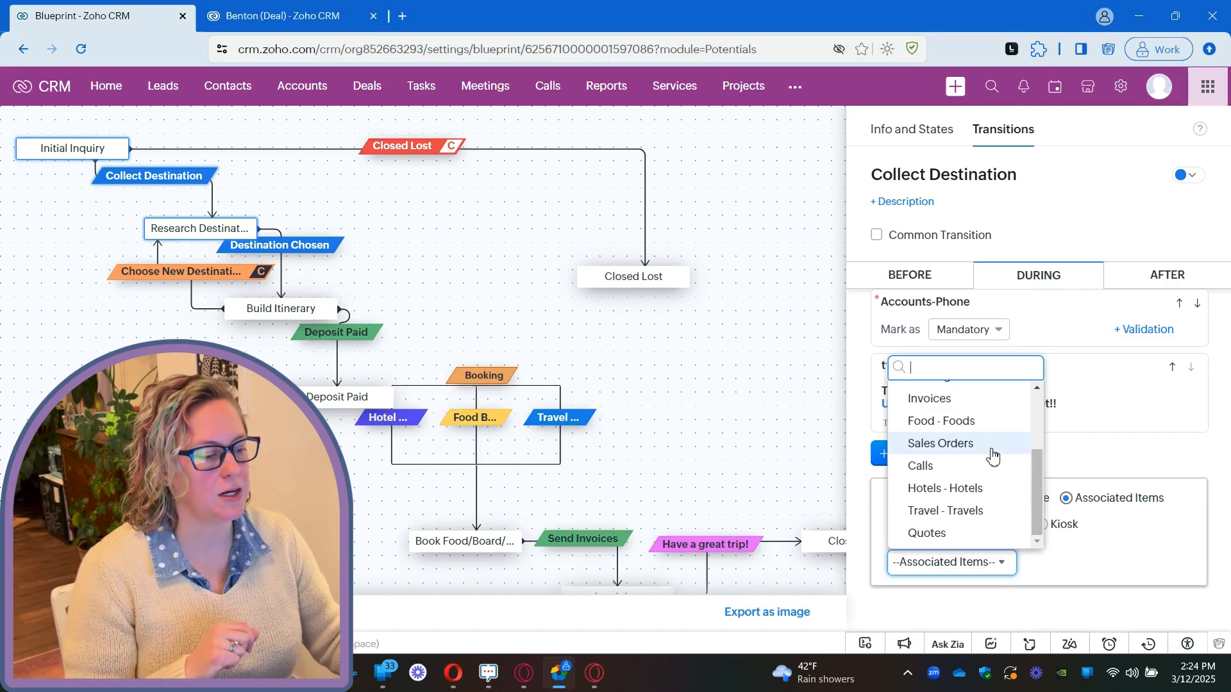
click(1115, 566)
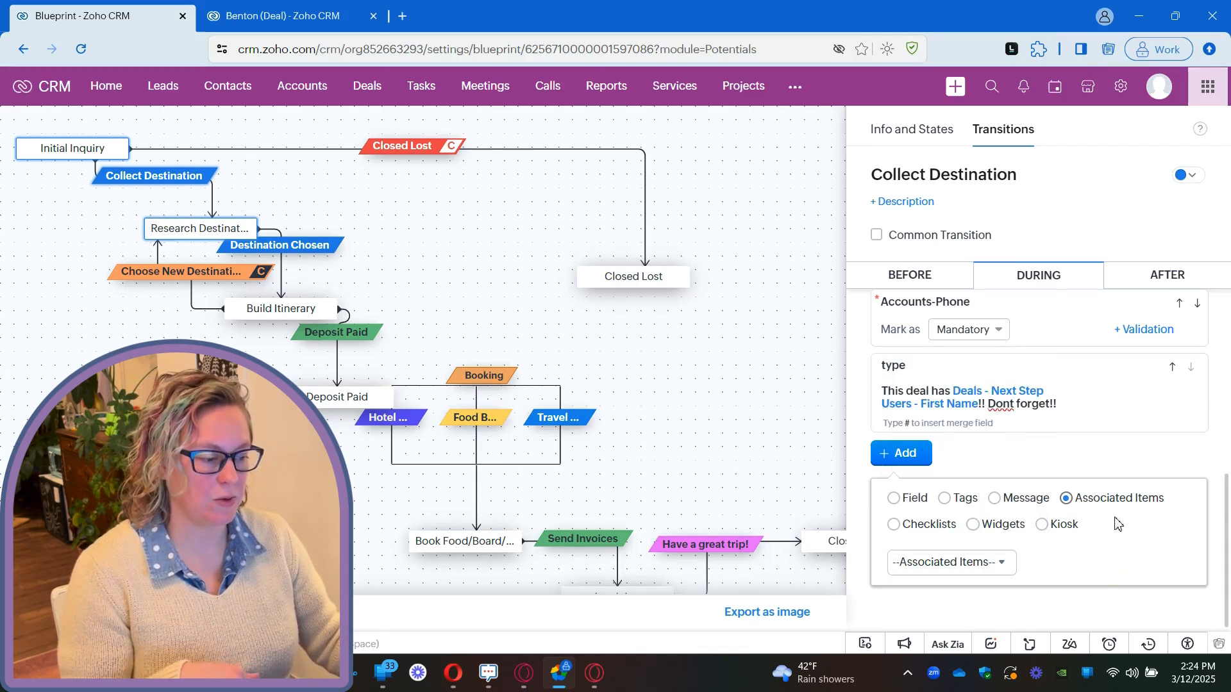
Add a checklist titled "test checklist" below the message in the During section.
click(937, 527)
click(951, 561)
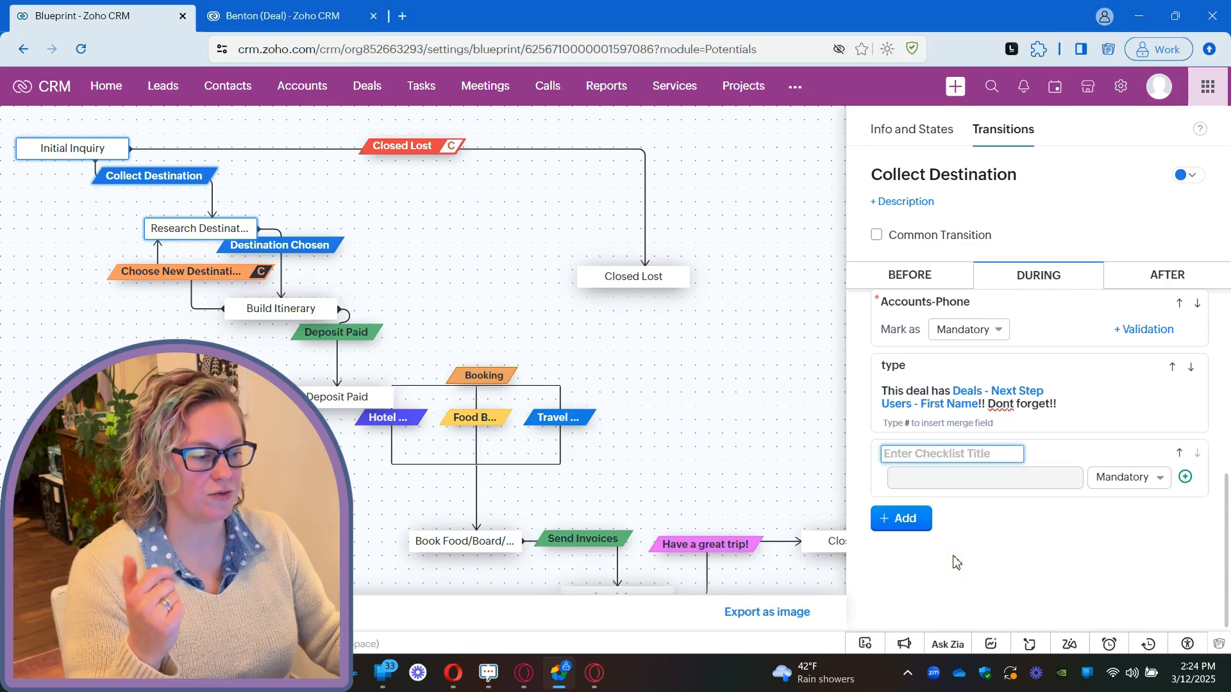
text(test c)
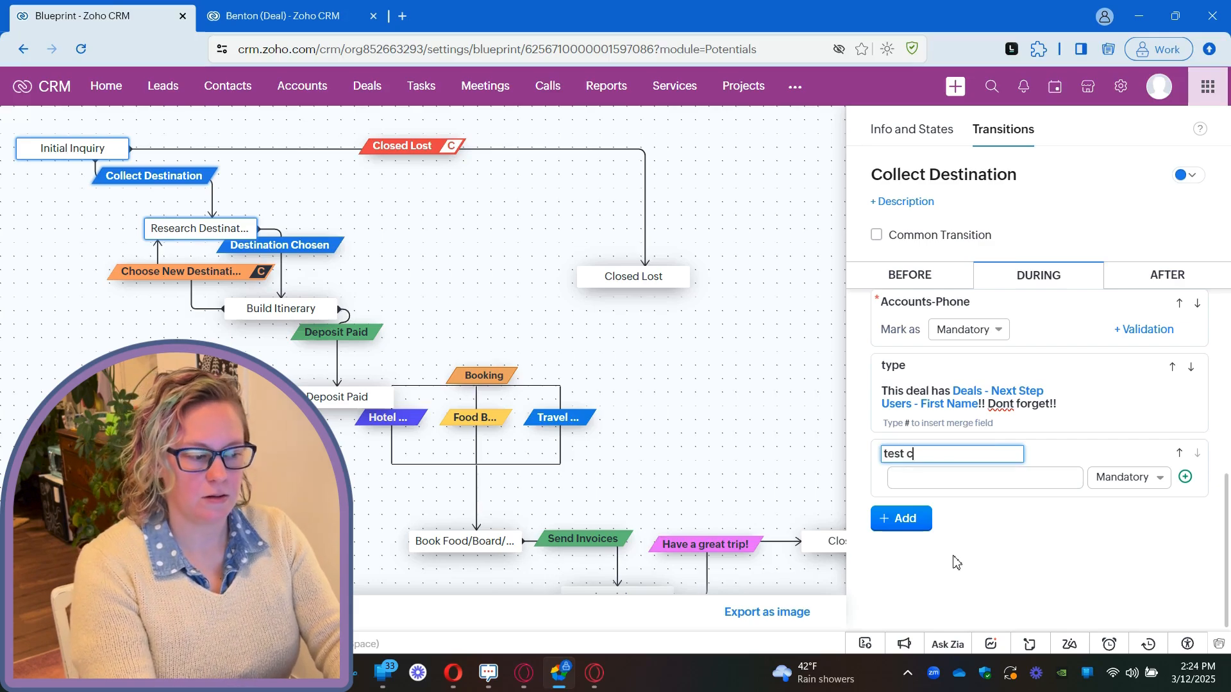
text(hecklist)
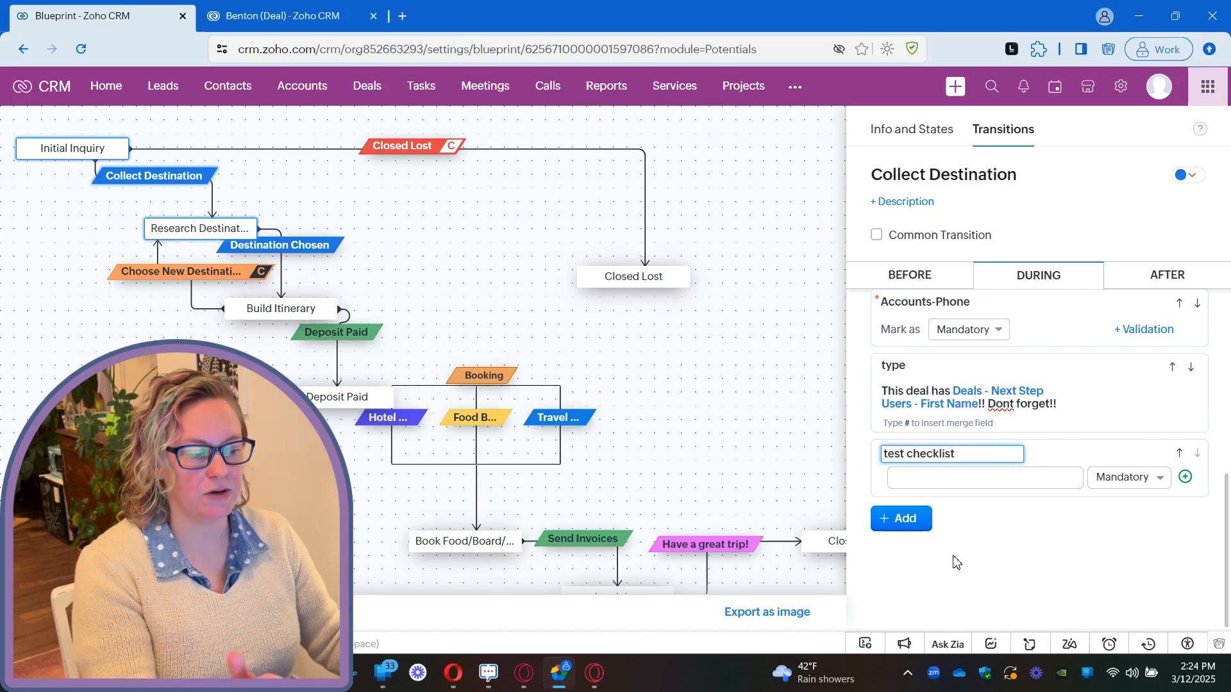
Add the mandatory items "do this" and "don't forget this" to the test checklist.
click(975, 477)
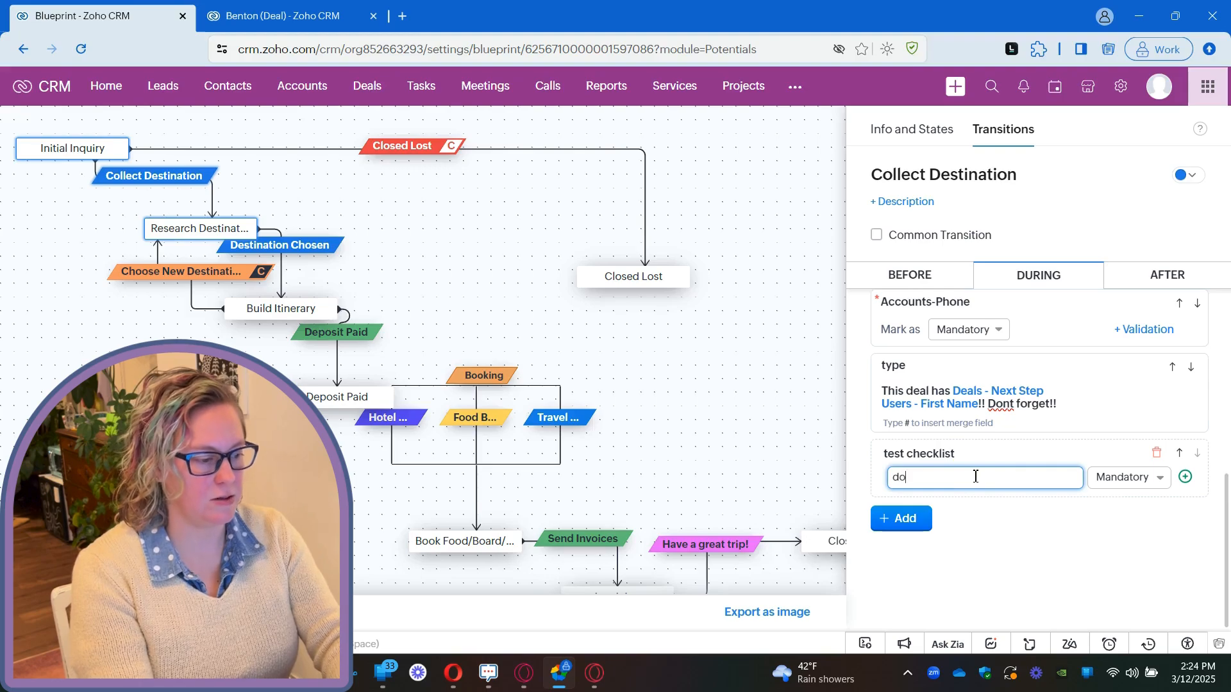
click(1185, 476)
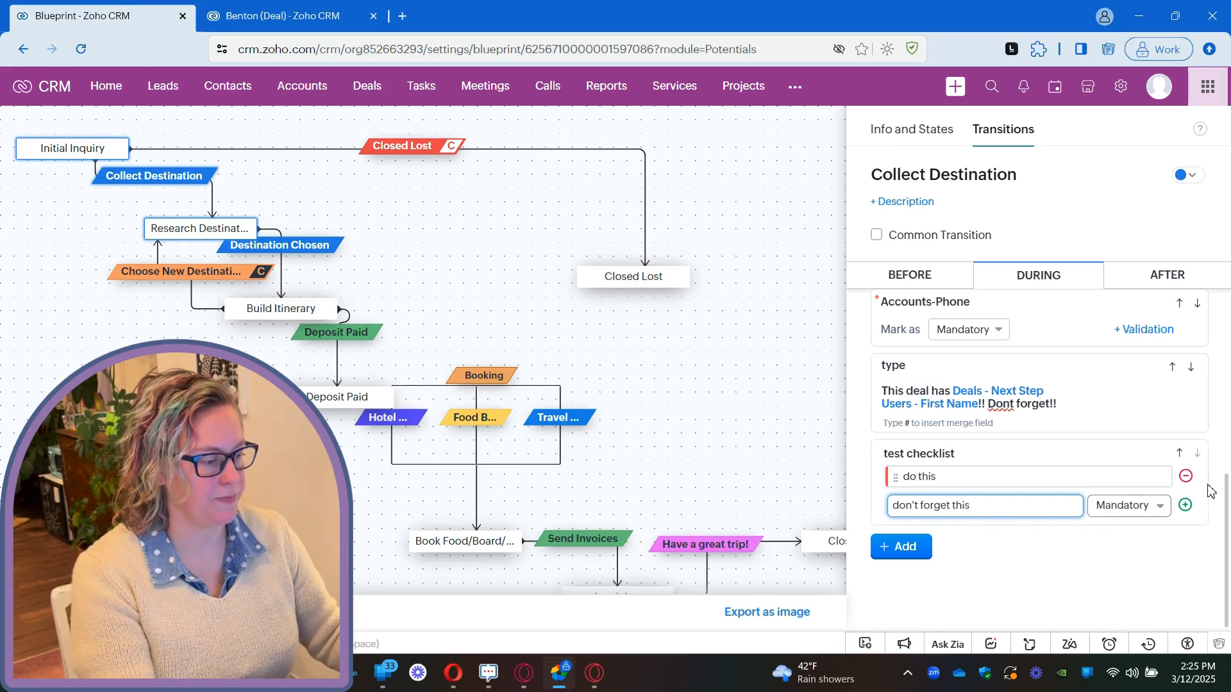
click(1185, 505)
Add "do this thing if applicable" to the checklist as Optional, and enter "if you put something" in the next item's field.
text(do this thing if applicable)
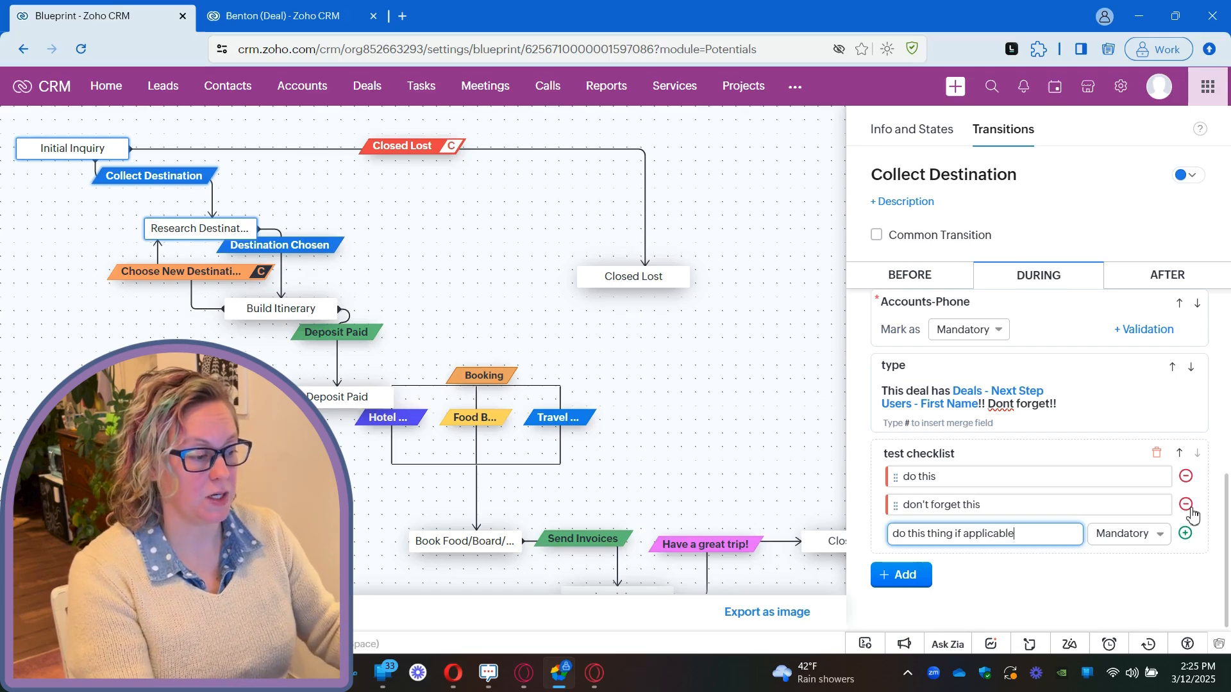
click(1153, 534)
click(1136, 589)
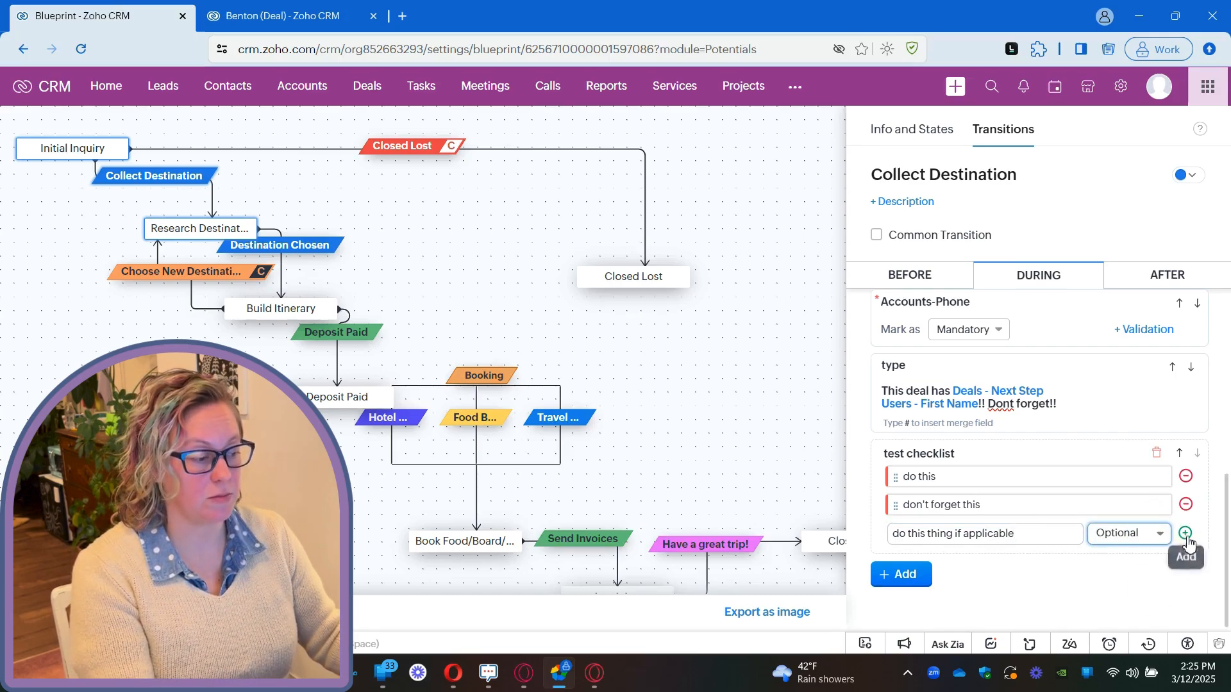
click(1185, 533)
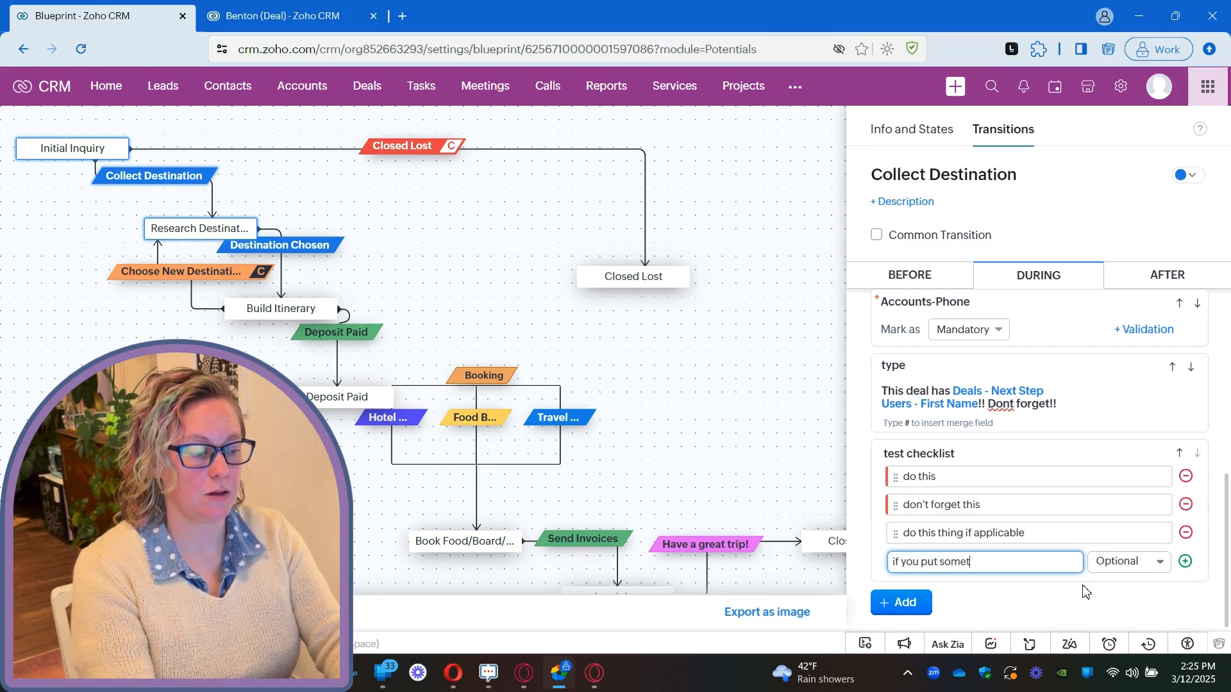
Deselect the Collect Destination transition and reopen its During settings to check the checklist.
click(901, 602)
click(951, 482)
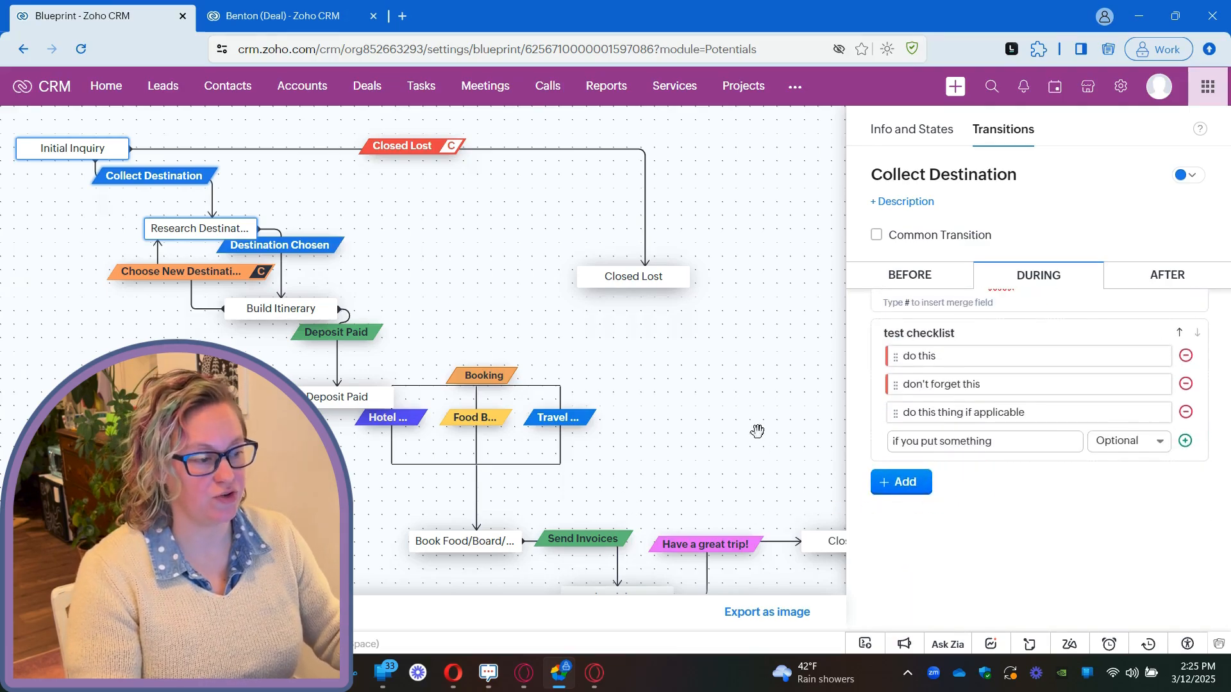
click(737, 393)
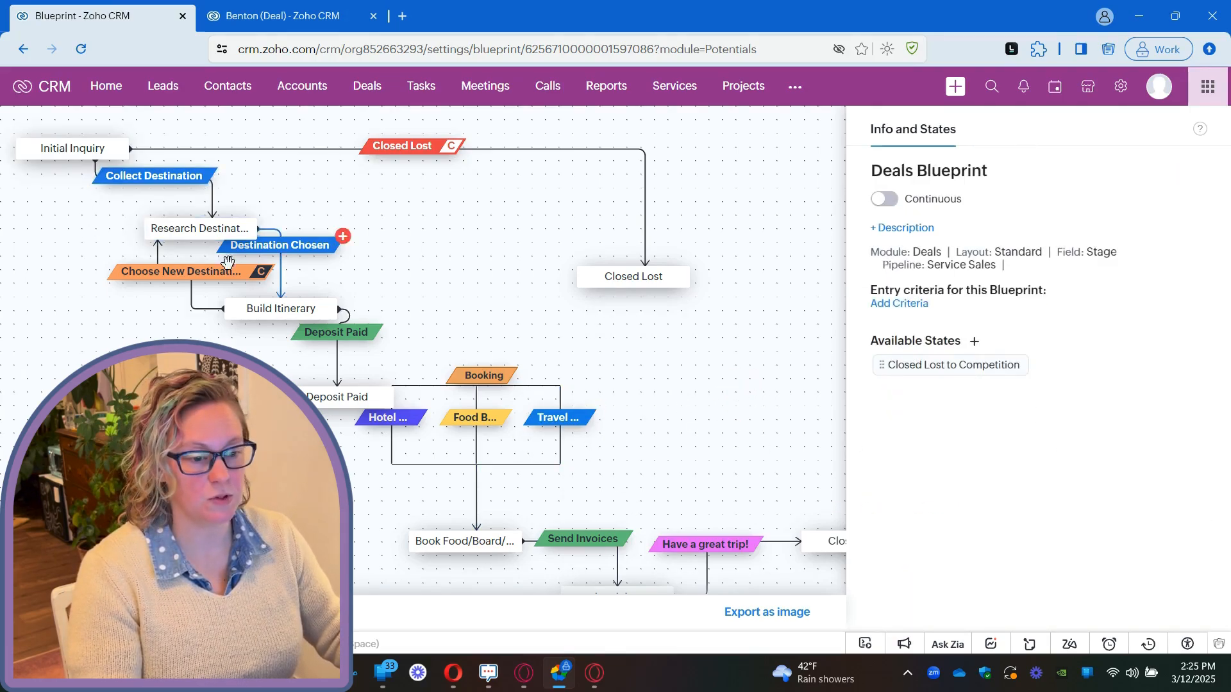
click(154, 176)
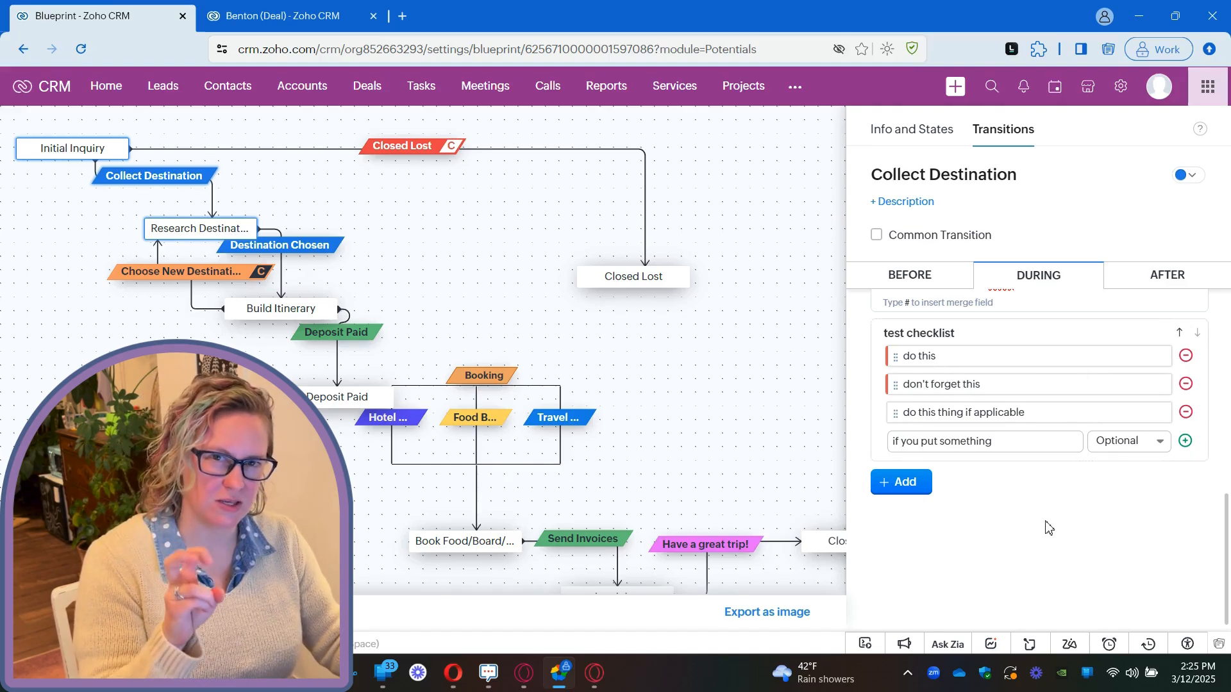
Add "if you put something" to the test checklist as an Optional item.
click(1185, 441)
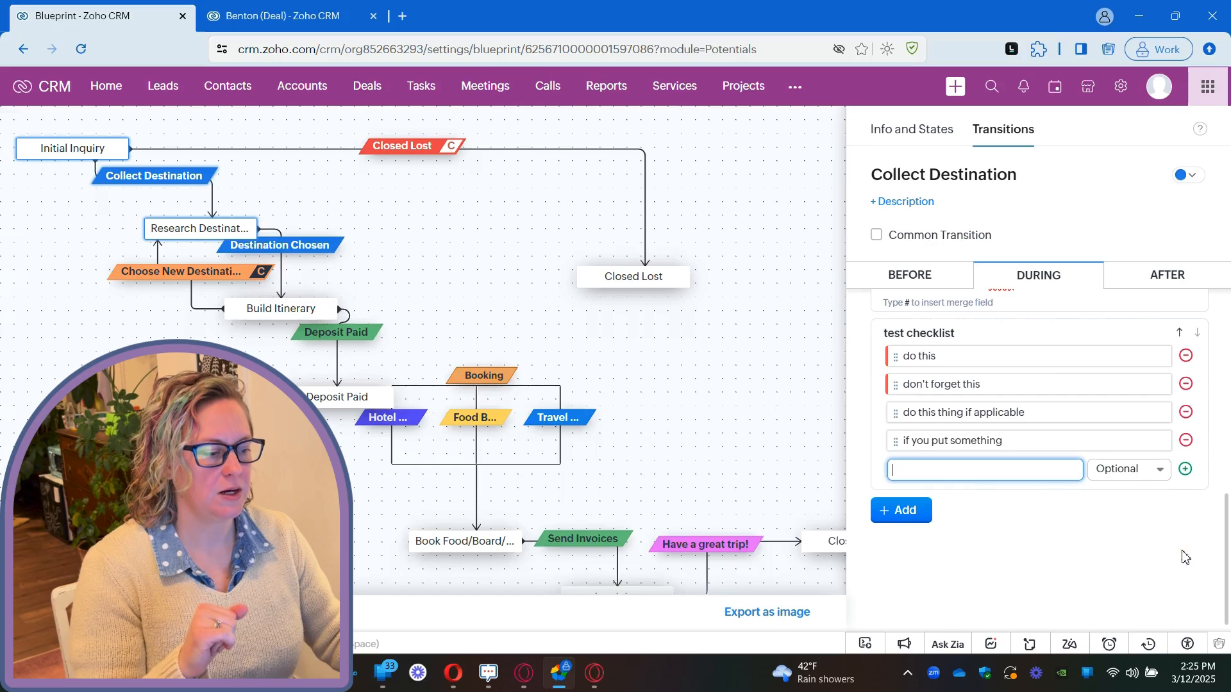
click(1046, 528)
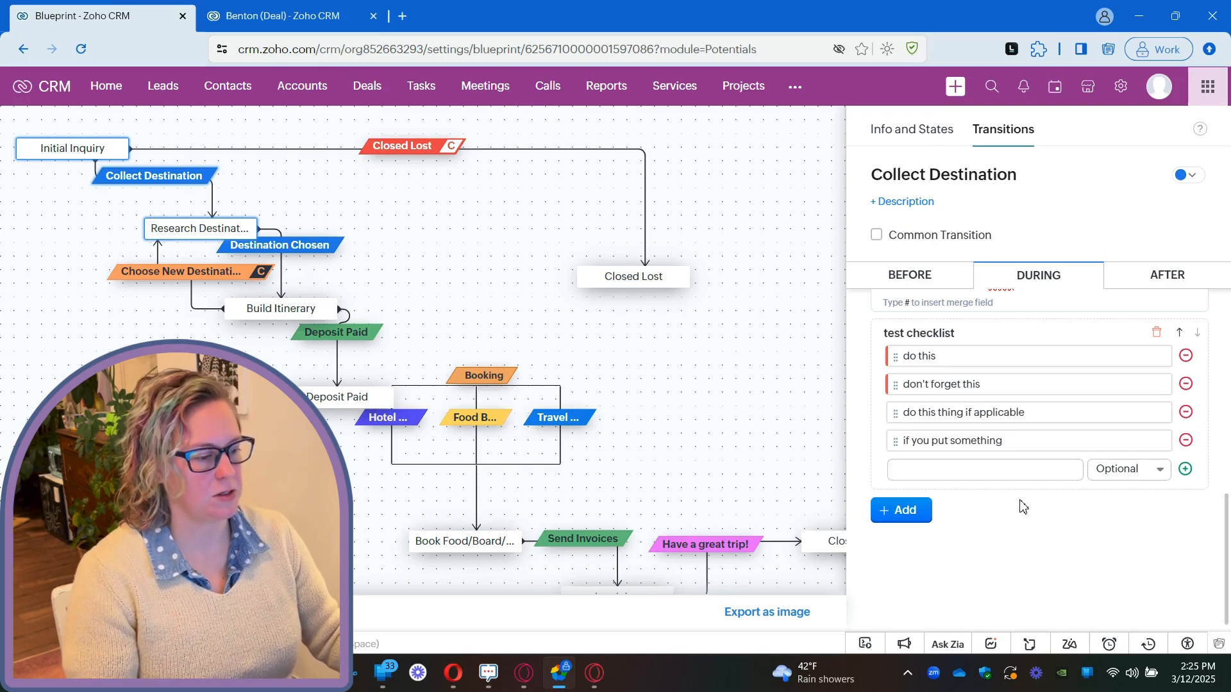
Examine the Widgets and Kiosk options for adding to the During section, and close them without proceeding.
click(914, 513)
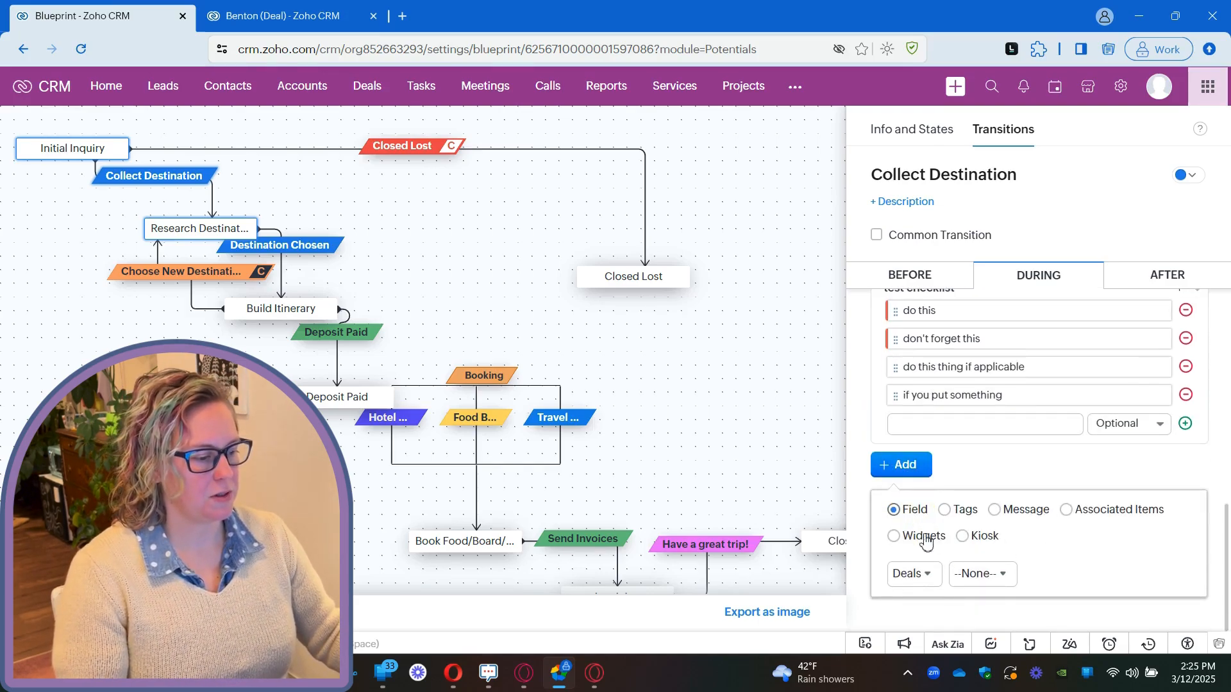
click(1085, 510)
click(910, 511)
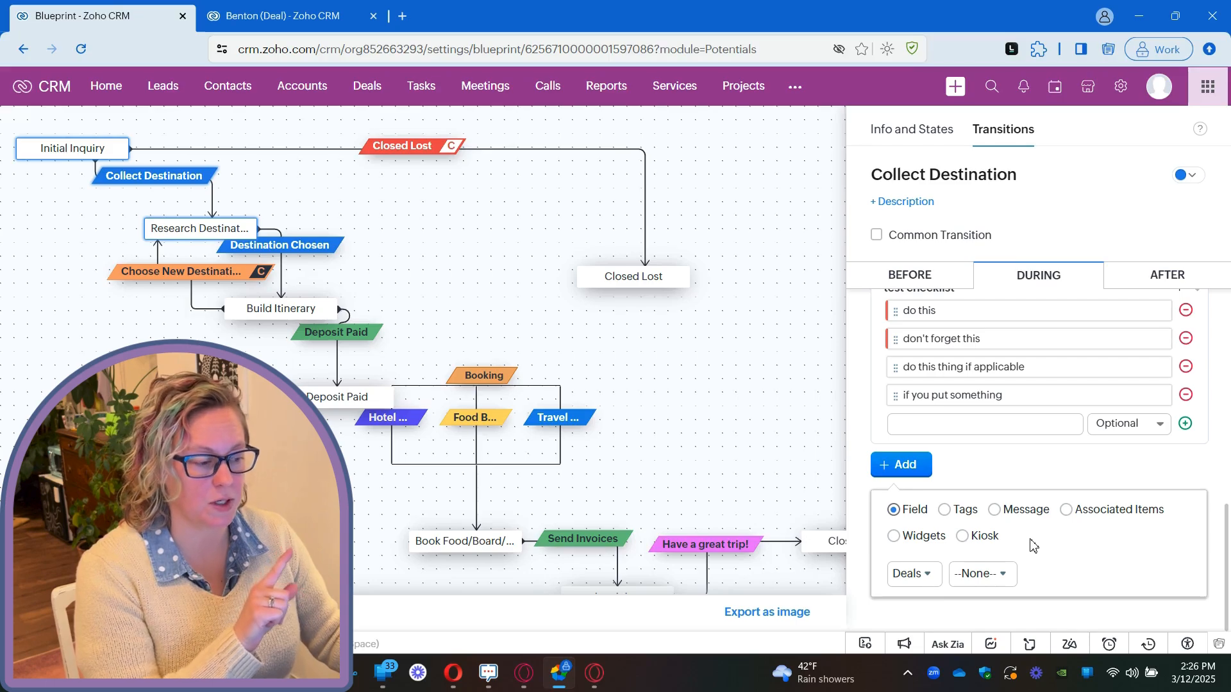
click(924, 542)
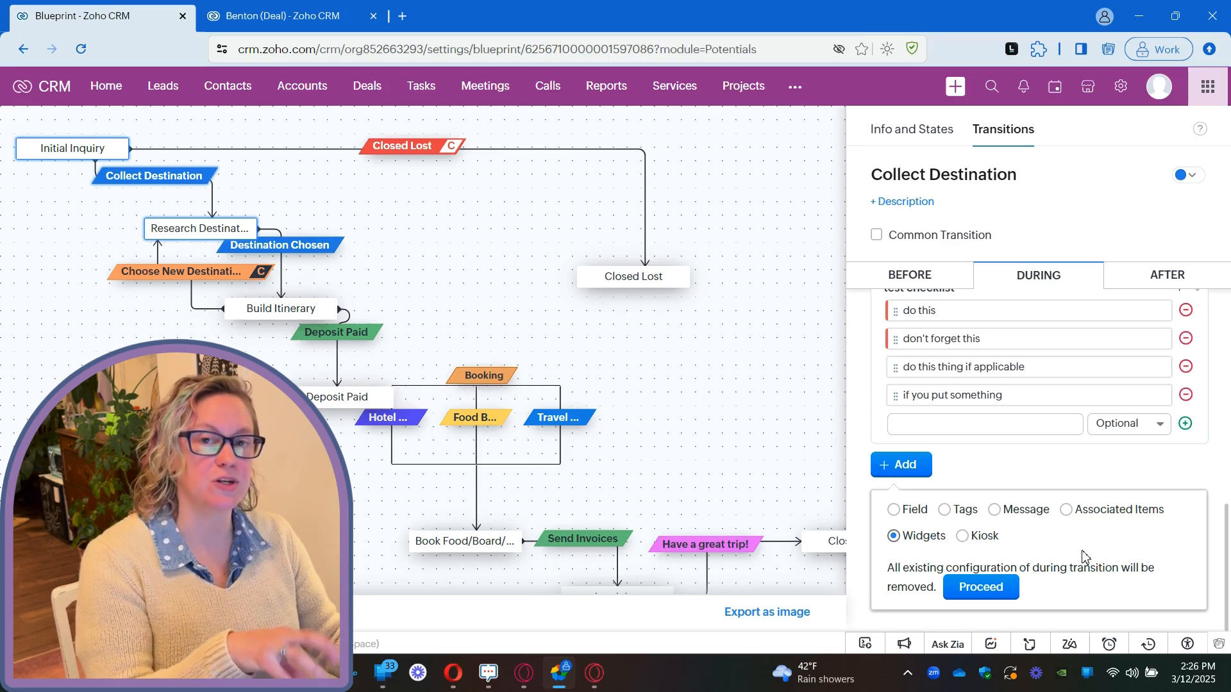
click(976, 540)
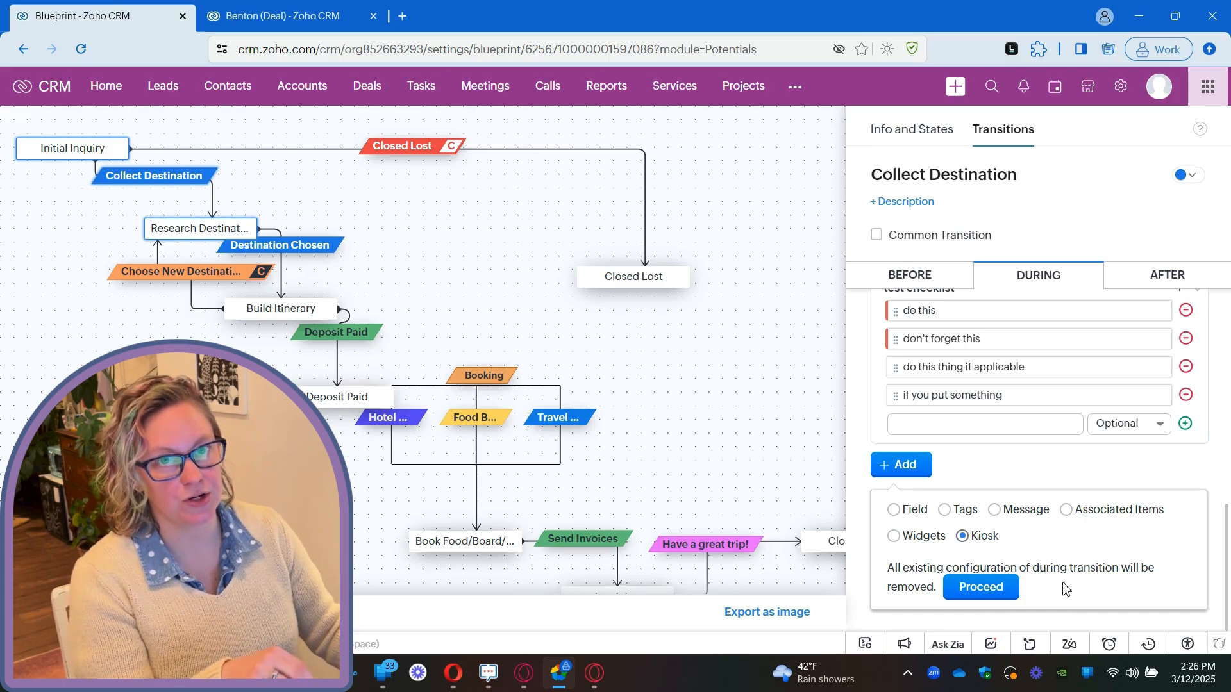
click(1014, 480)
scroll(1018, 567, up, 1)
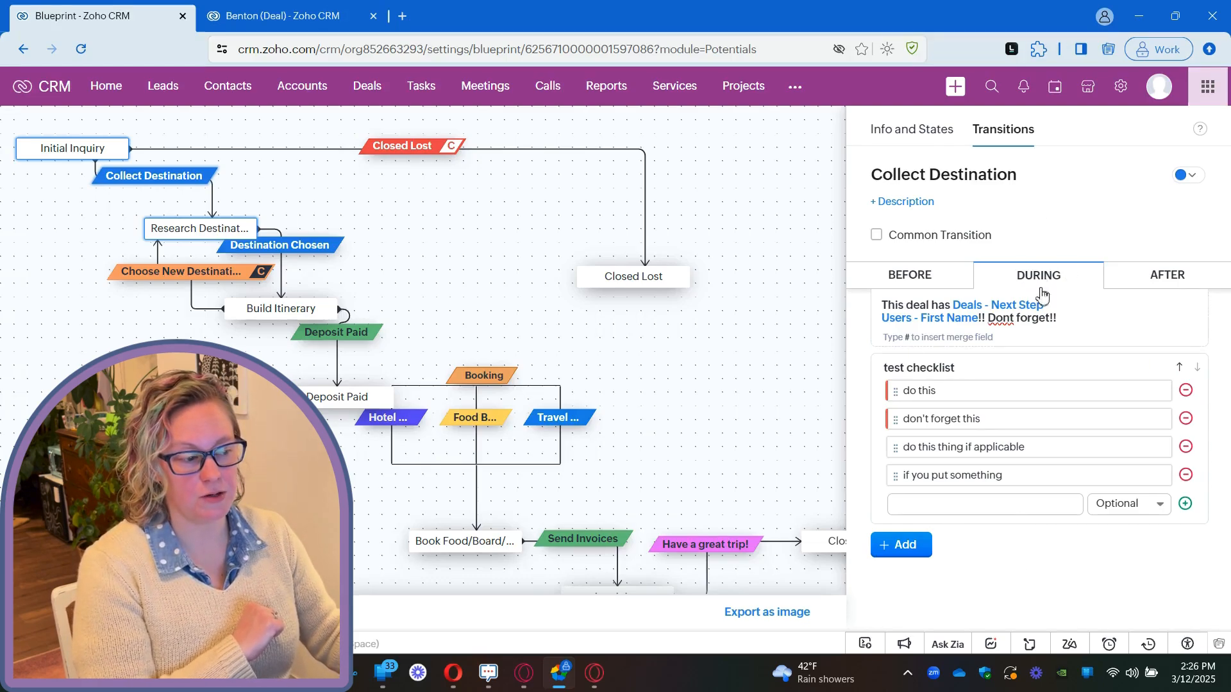
Recheck the element types that can be added, and review the configured During fields, message and test checklist.
click(890, 555)
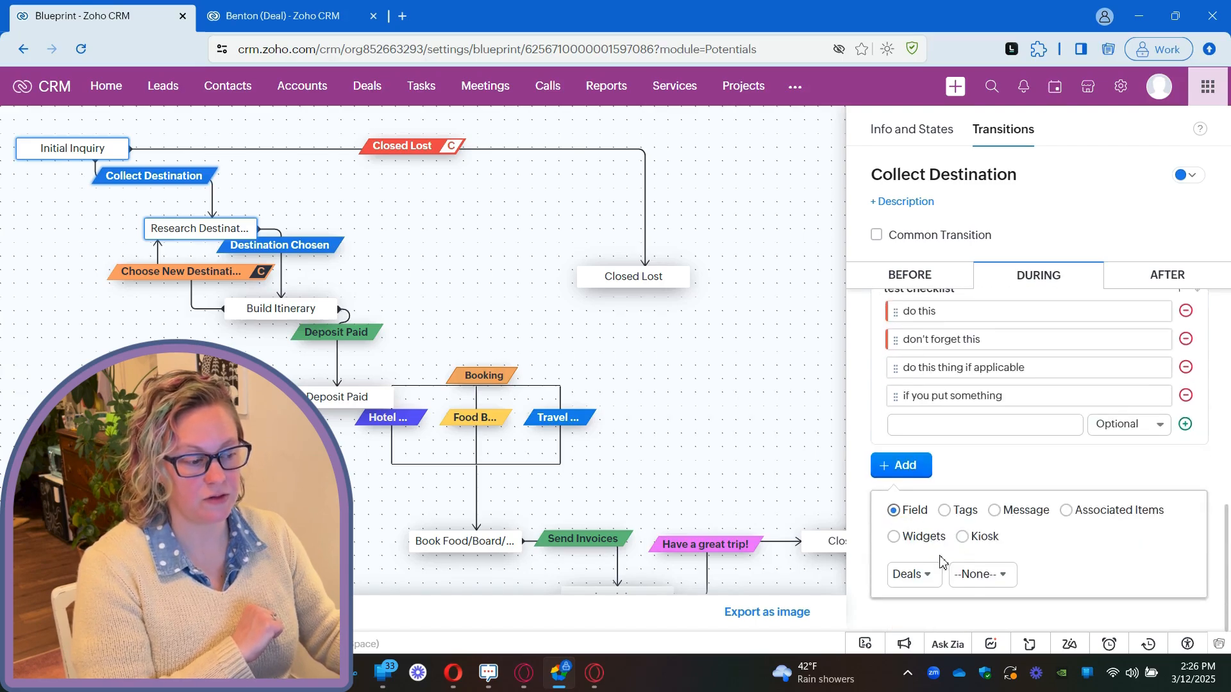
click(1026, 482)
scroll(1045, 513, up, 5)
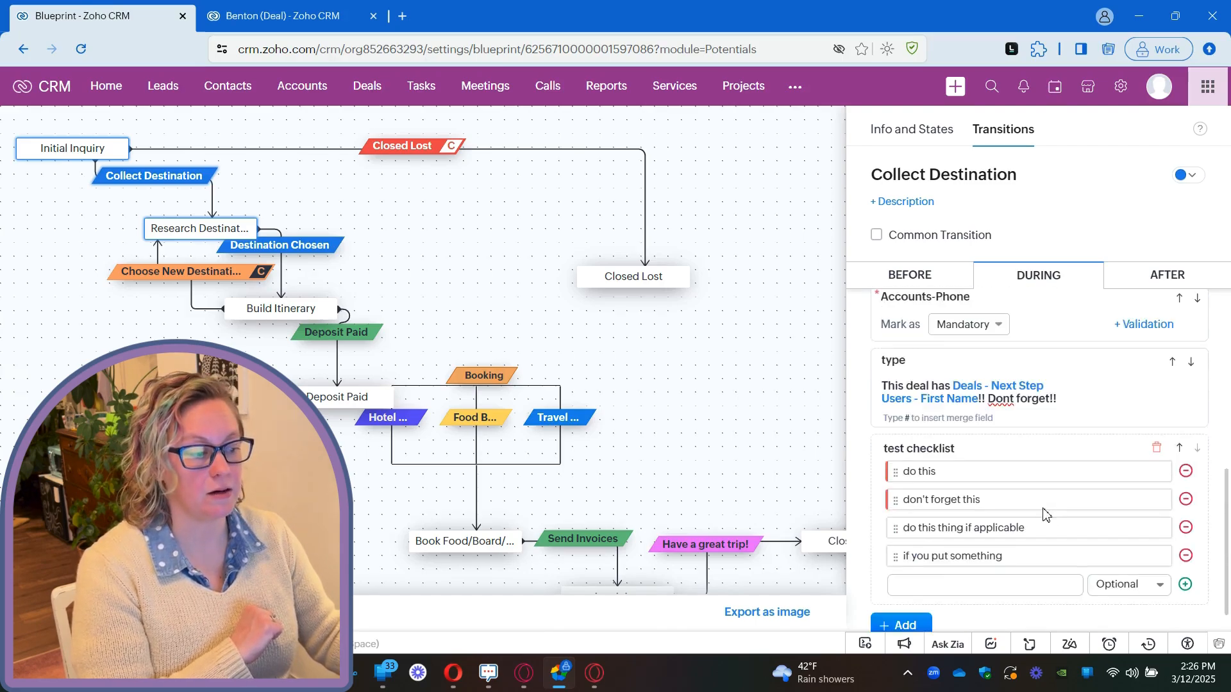
scroll(1123, 499, down, 6)
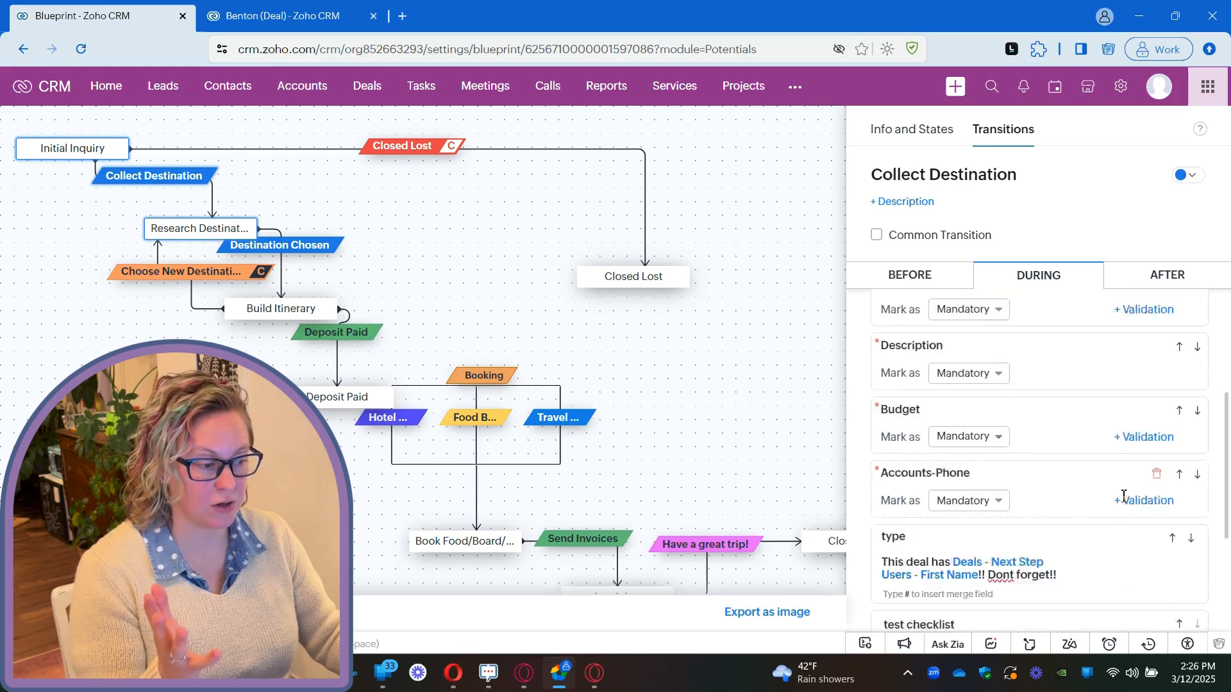
scroll(1123, 506, down, 1)
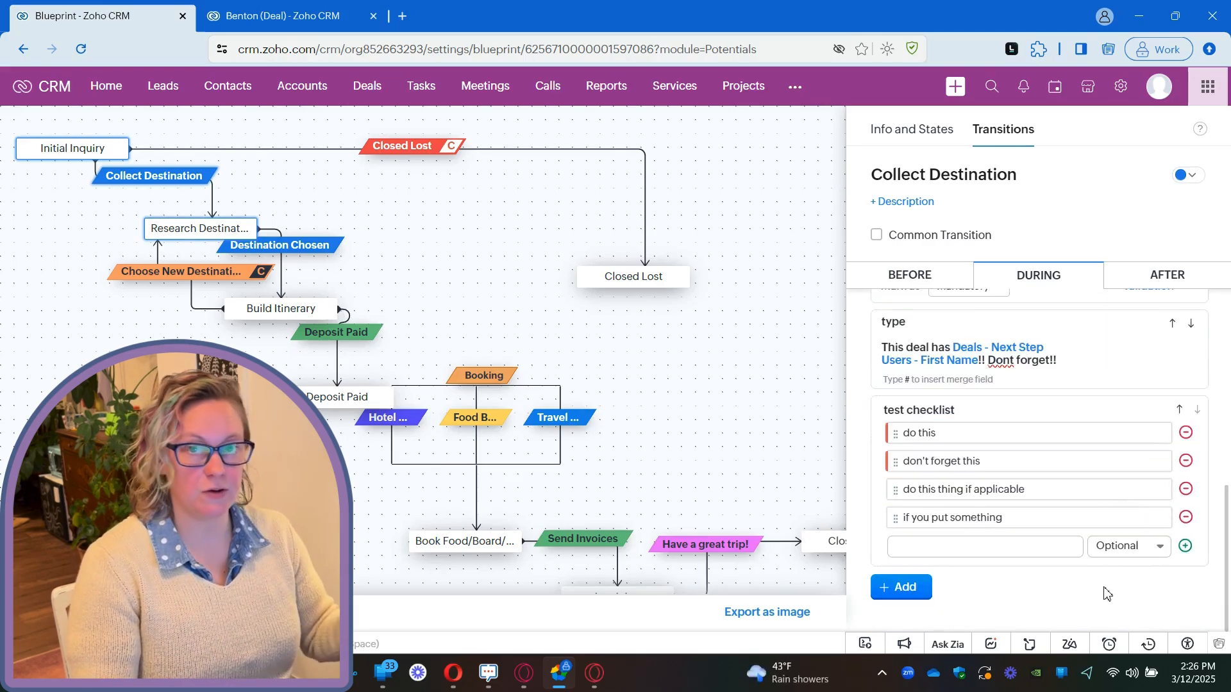